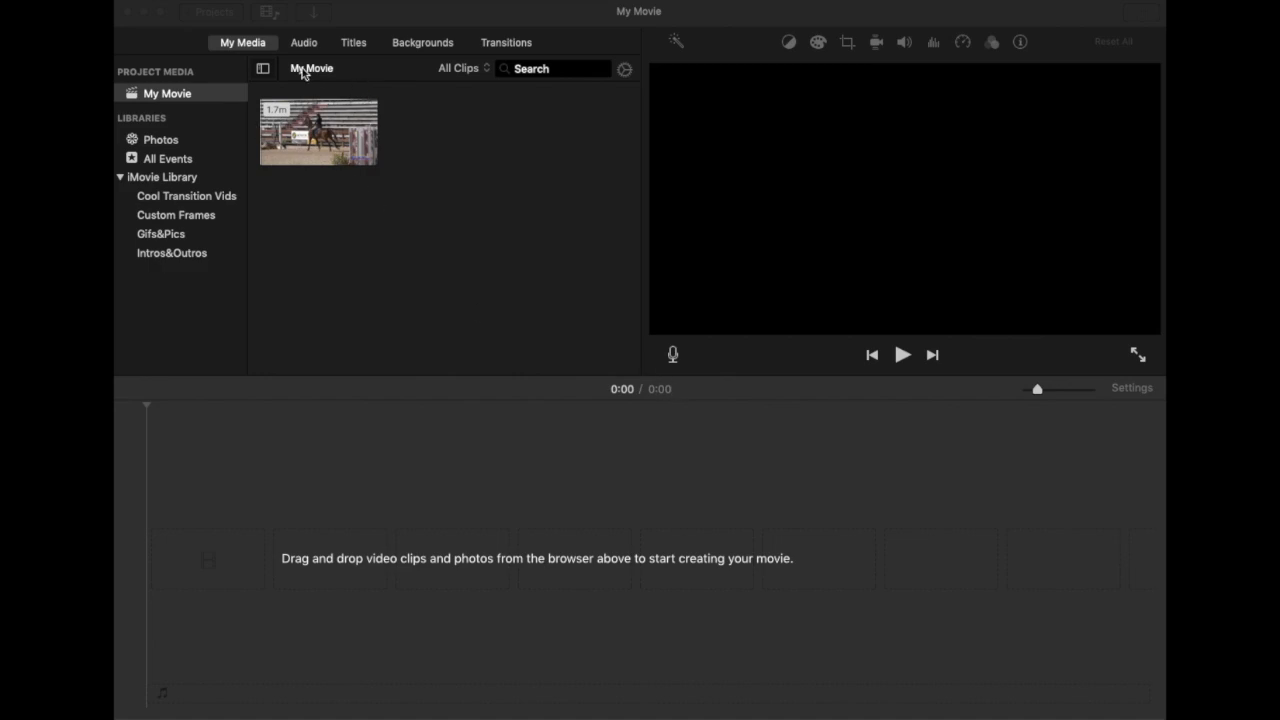
# Add the horse show jumping clip to the empty timeline and place The Final Countdown beneath it as background music
pyautogui.moveTo(318, 122); pyautogui.dragTo(190, 575)
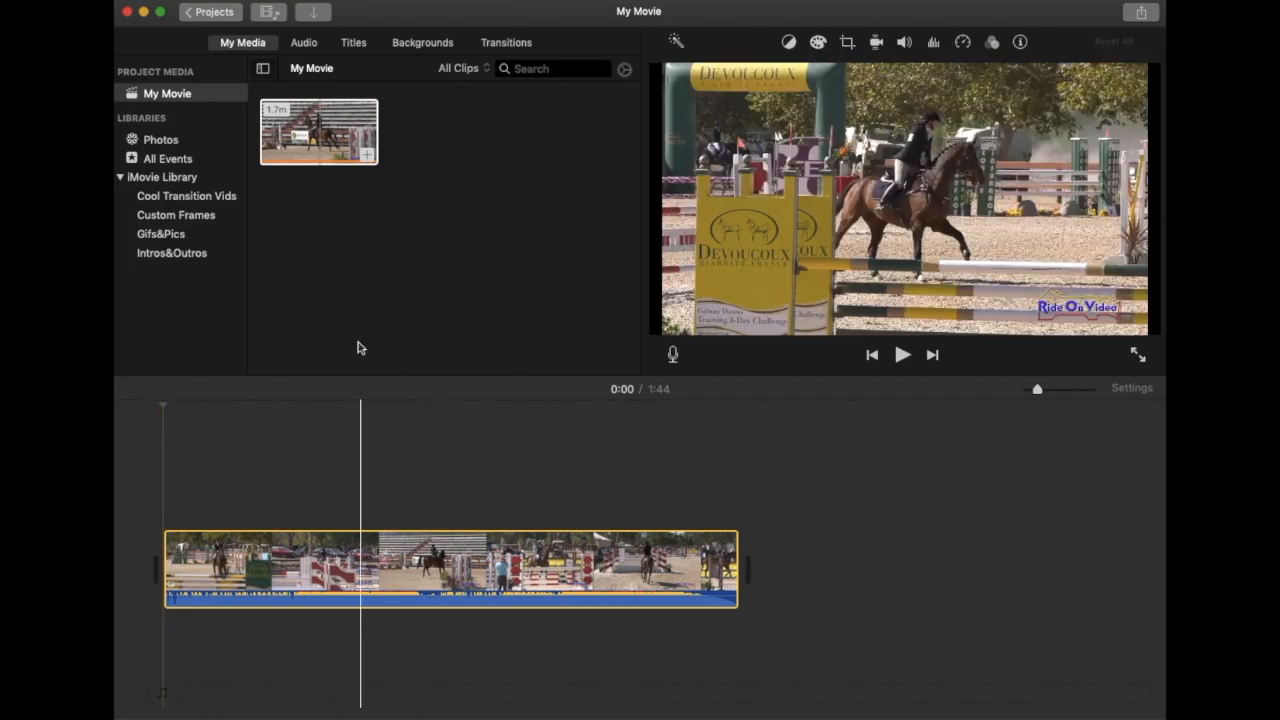
pyautogui.click(303, 42)
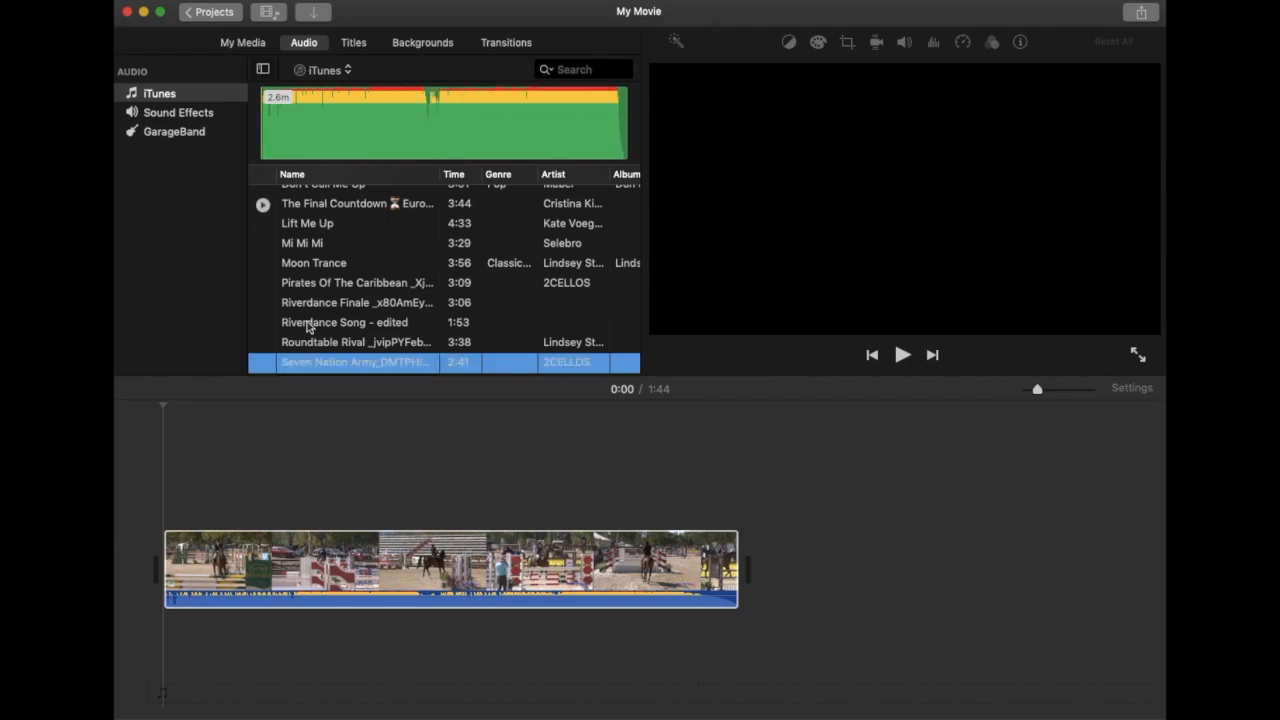
pyautogui.moveTo(308, 327); pyautogui.dragTo(170, 710)
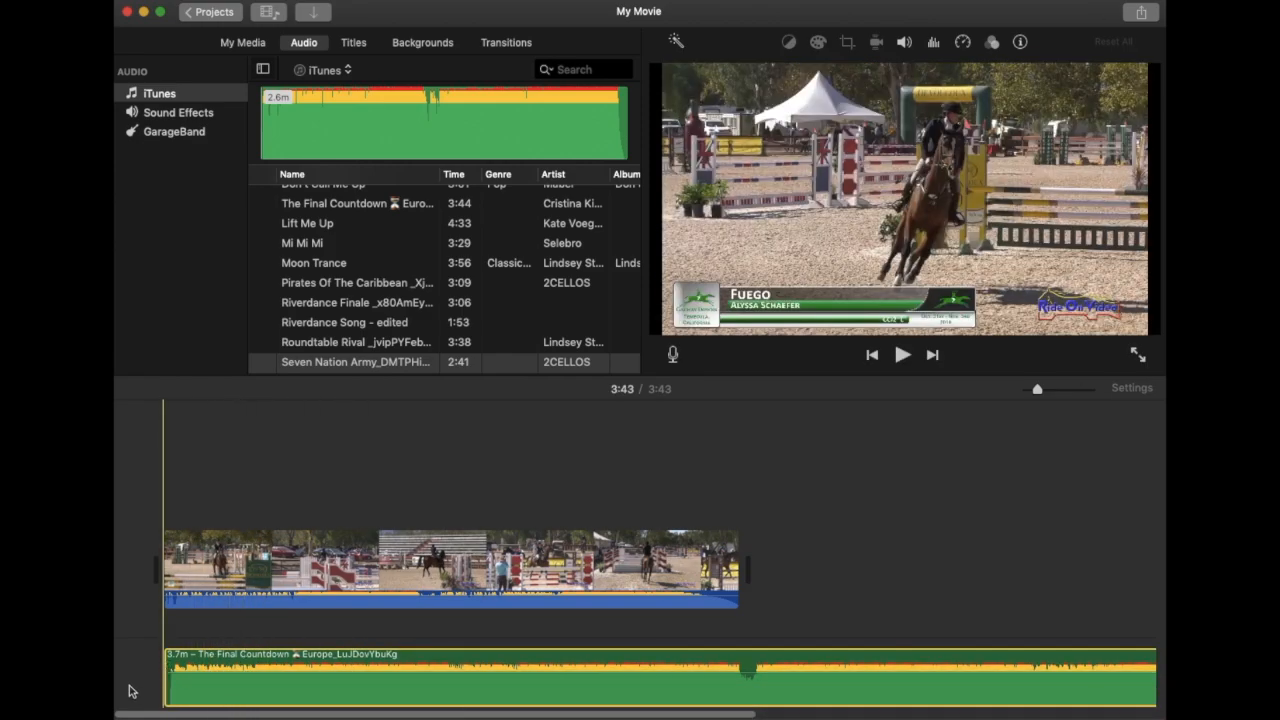
# Attach the background music track to the start of the video clip
pyautogui.click(231, 690)
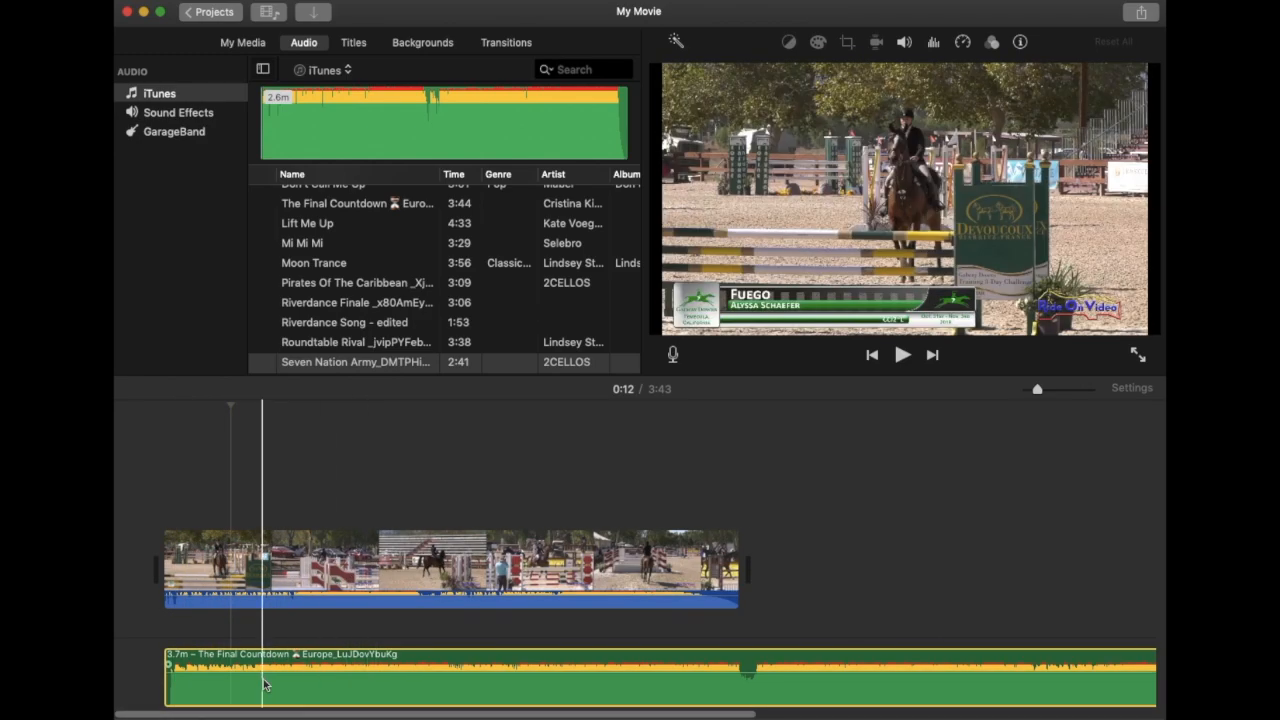
pyautogui.moveTo(306, 677); pyautogui.dragTo(313, 630)
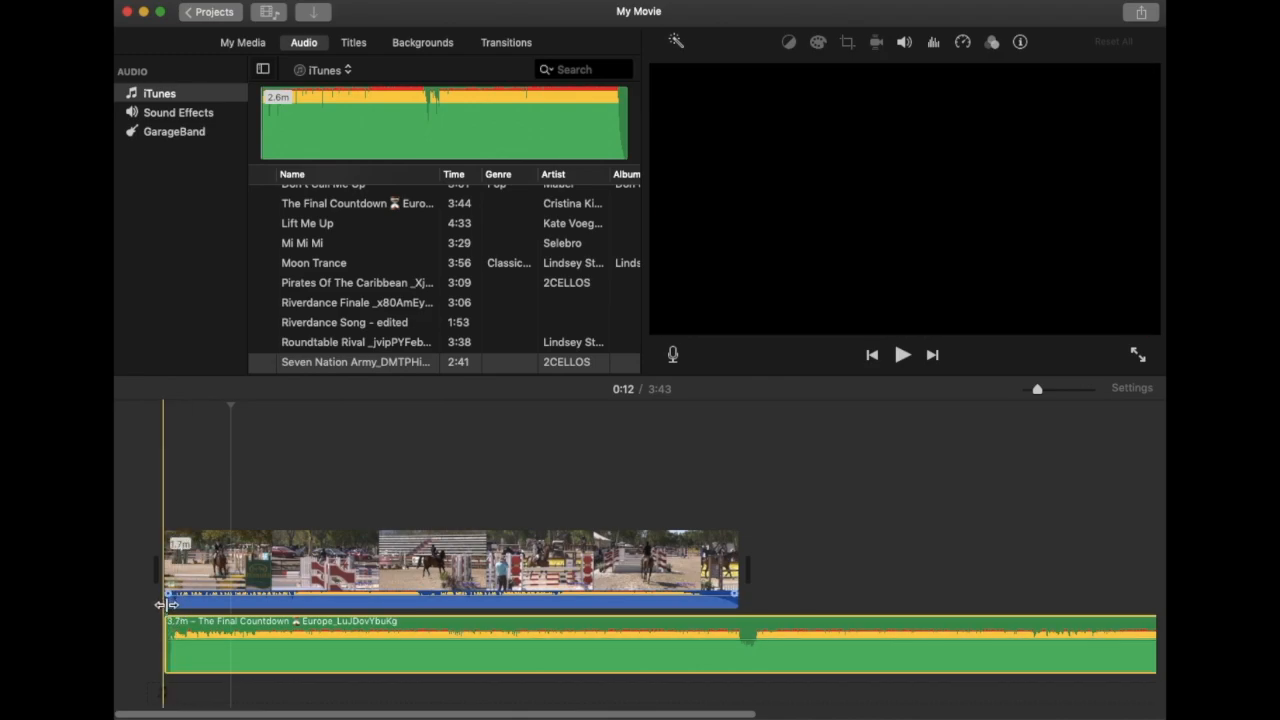
# Delete the video clip together with its attached music and undo the deletion
pyautogui.click(210, 577)
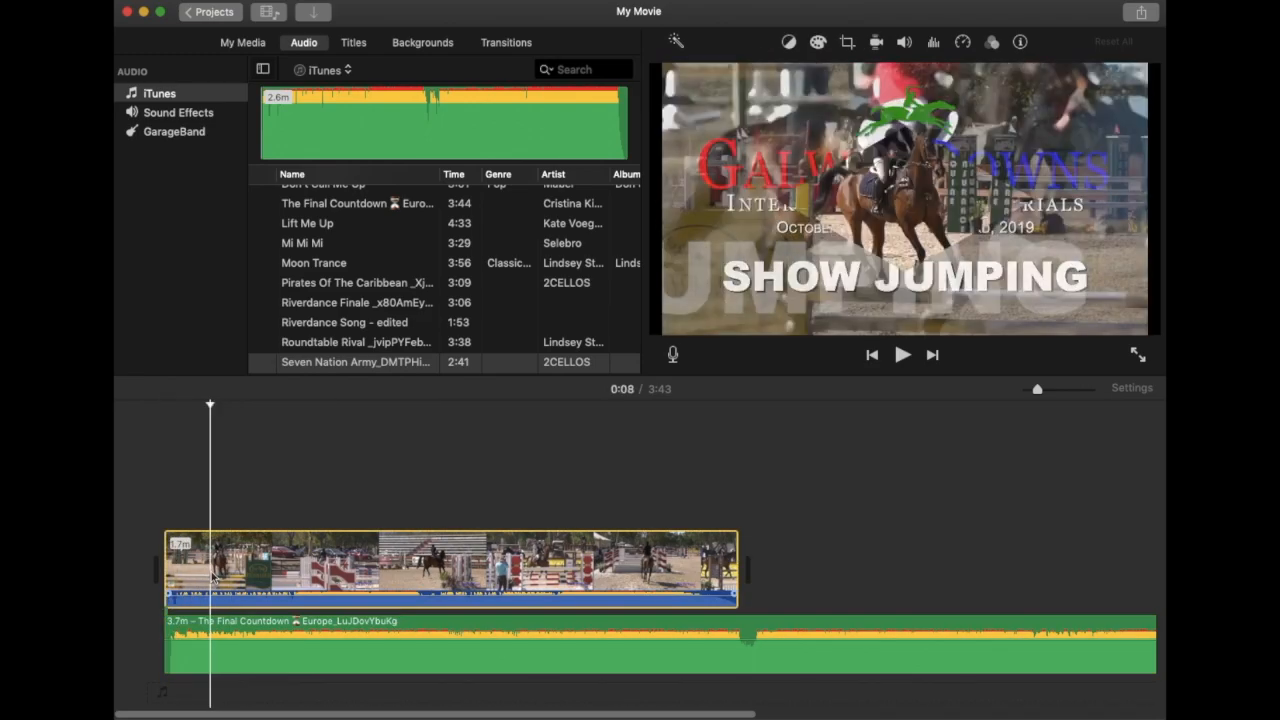
pyautogui.press('Delete')
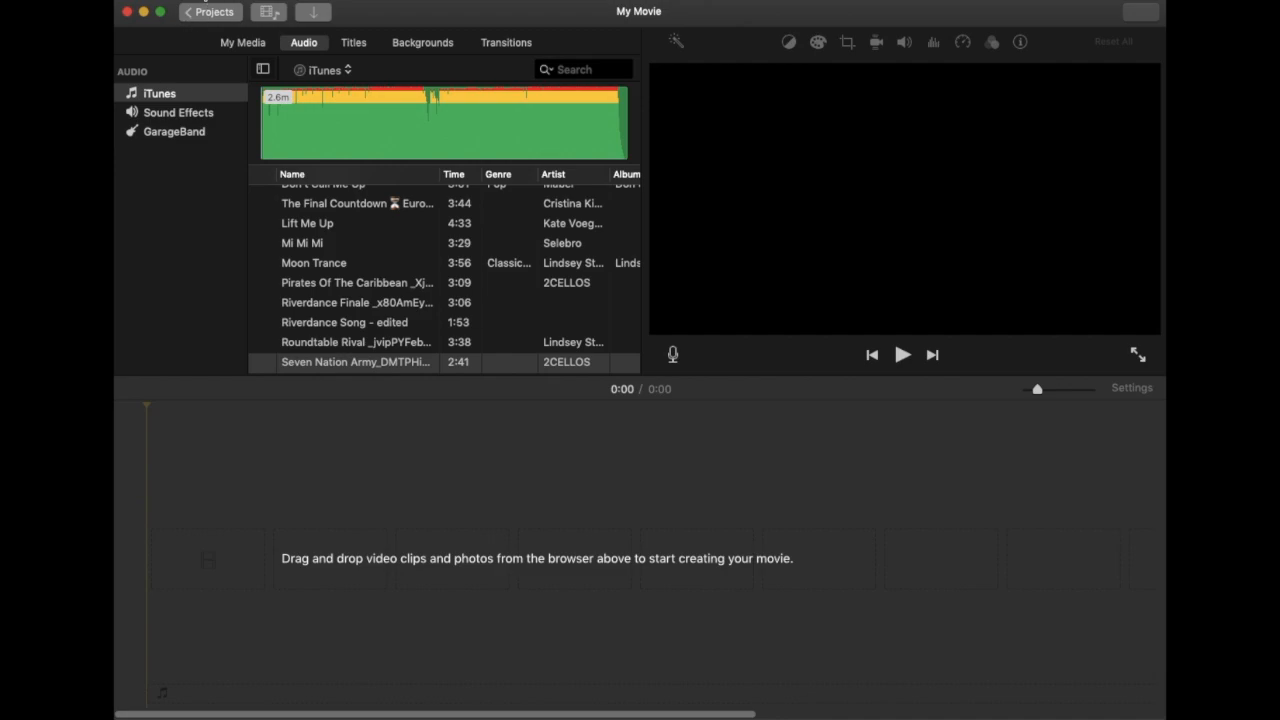
pyautogui.click(205, 2)
pyautogui.click(211, 9)
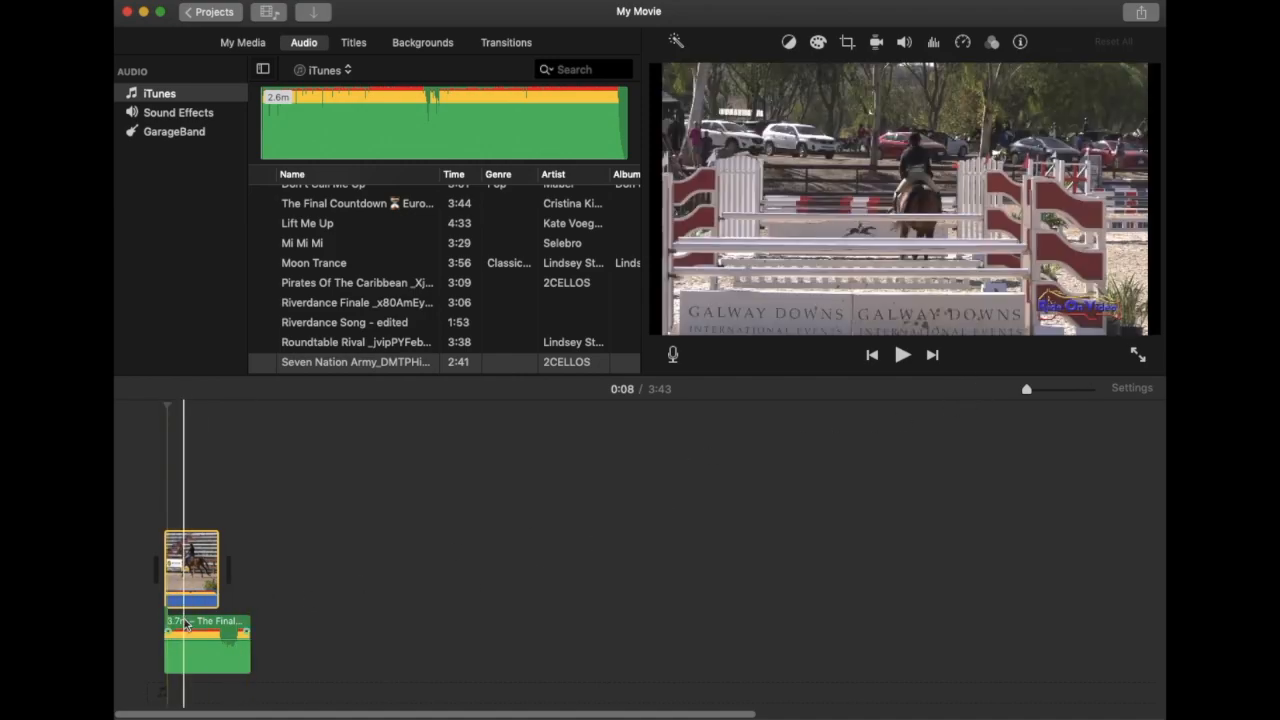
# Detach the music track from the video clip by moving it back to the background music area
pyautogui.moveTo(183, 625); pyautogui.dragTo(176, 697)
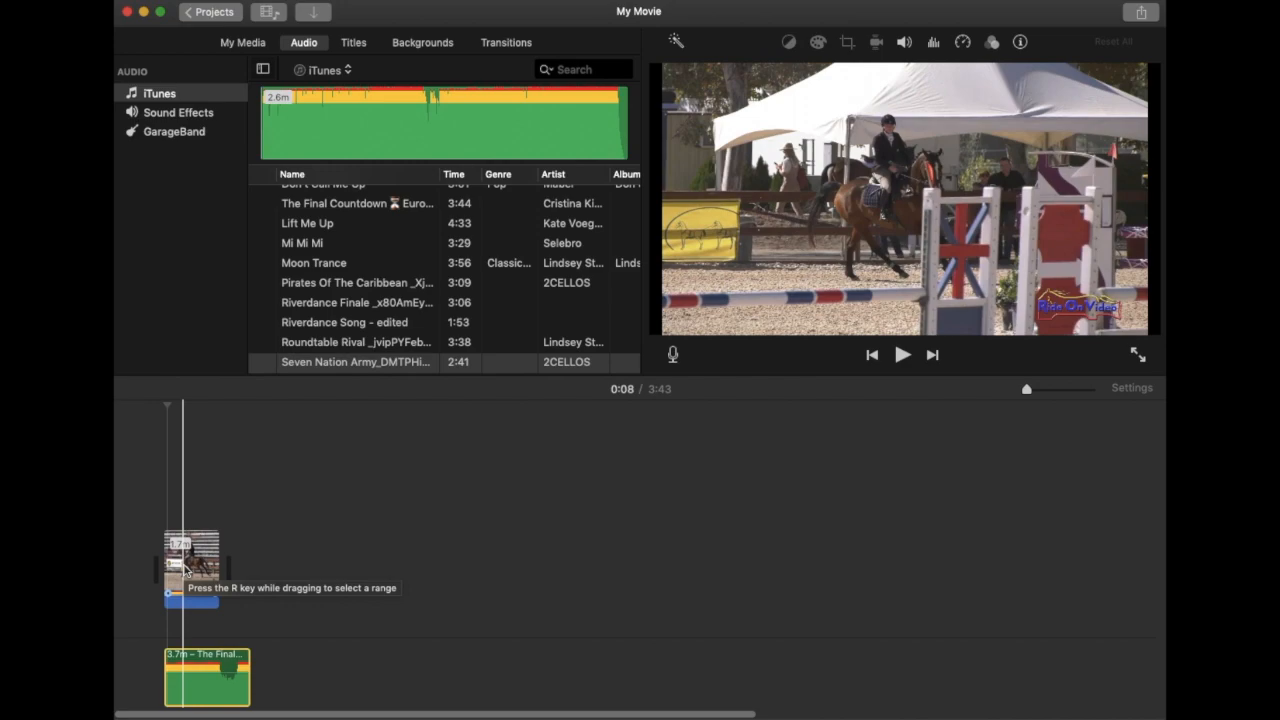
pyautogui.click(185, 572)
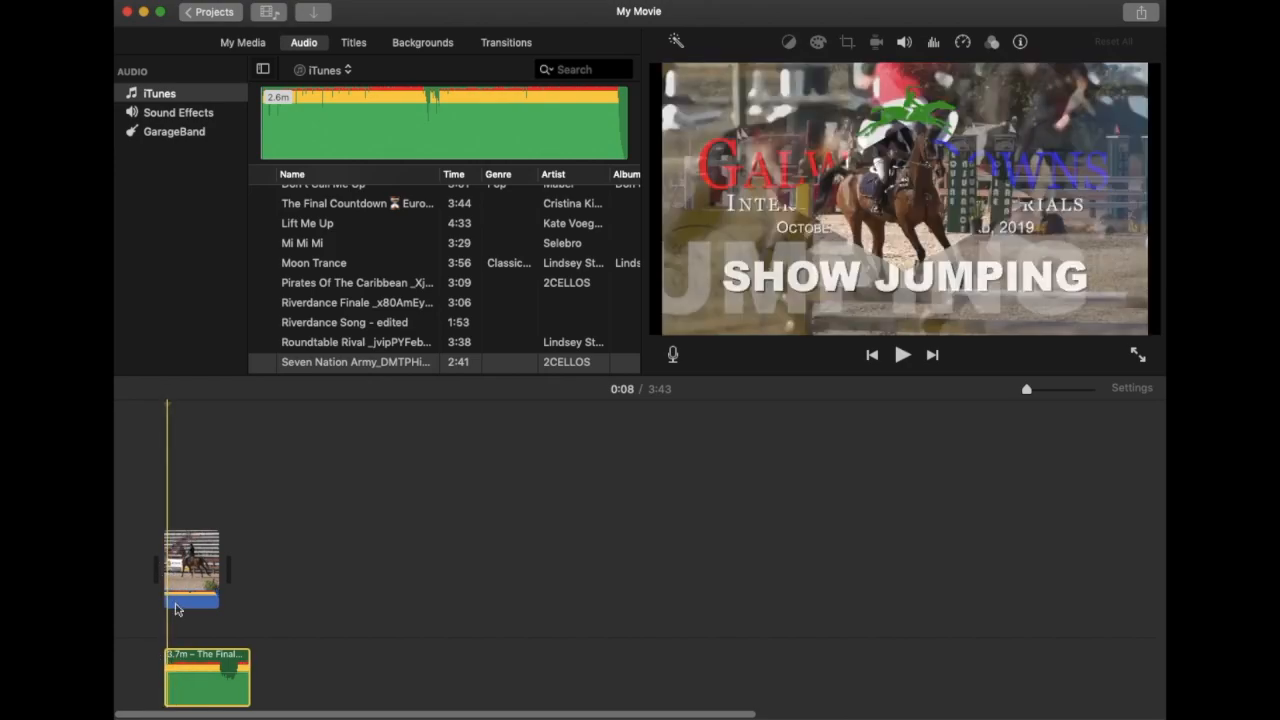
# Delete only the video clip while keeping the background music, and undo the deletion
pyautogui.click(189, 585)
pyautogui.press('Delete')
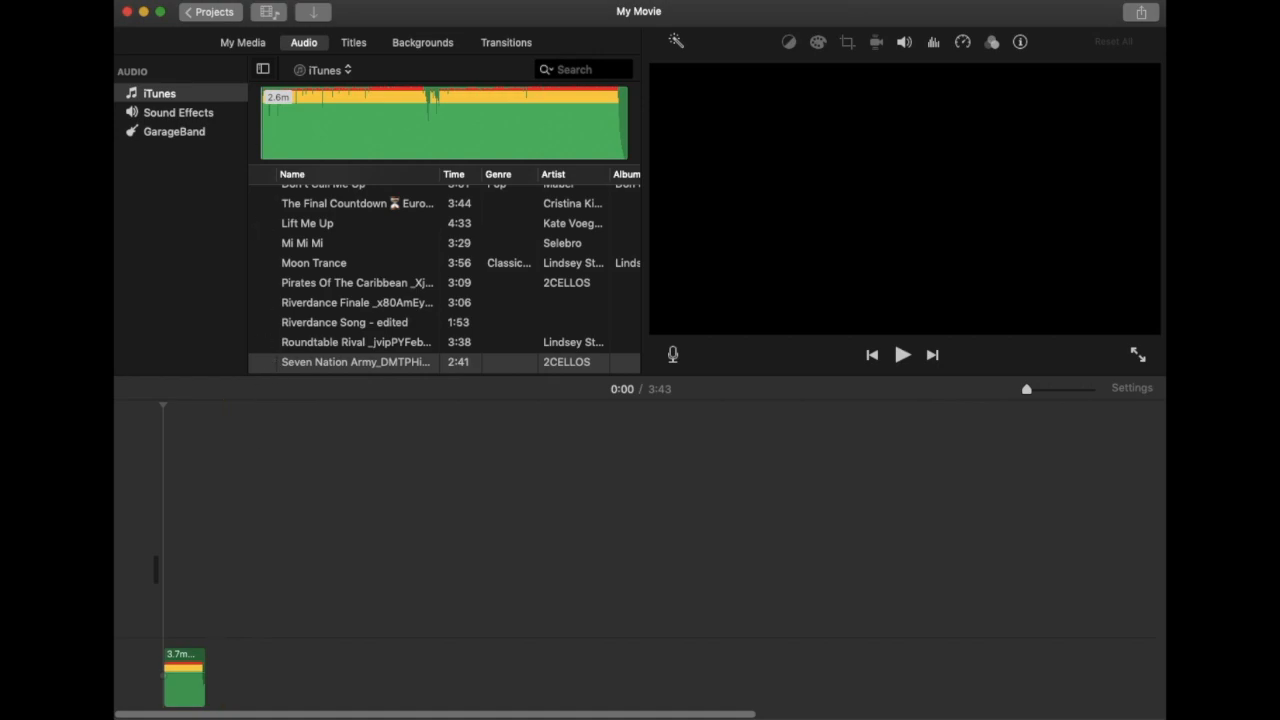
pyautogui.click(197, 2)
pyautogui.click(209, 6)
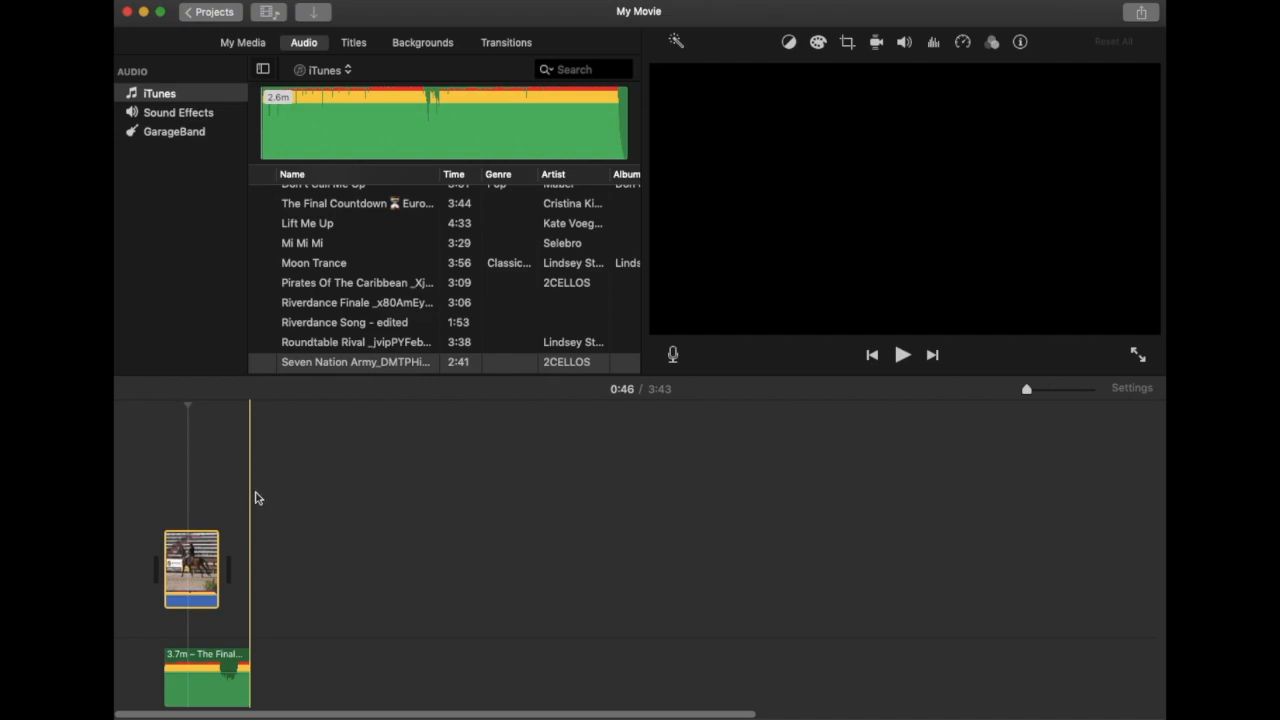
# Split the video clip on the timeline at about 0:45
pyautogui.click(254, 48)
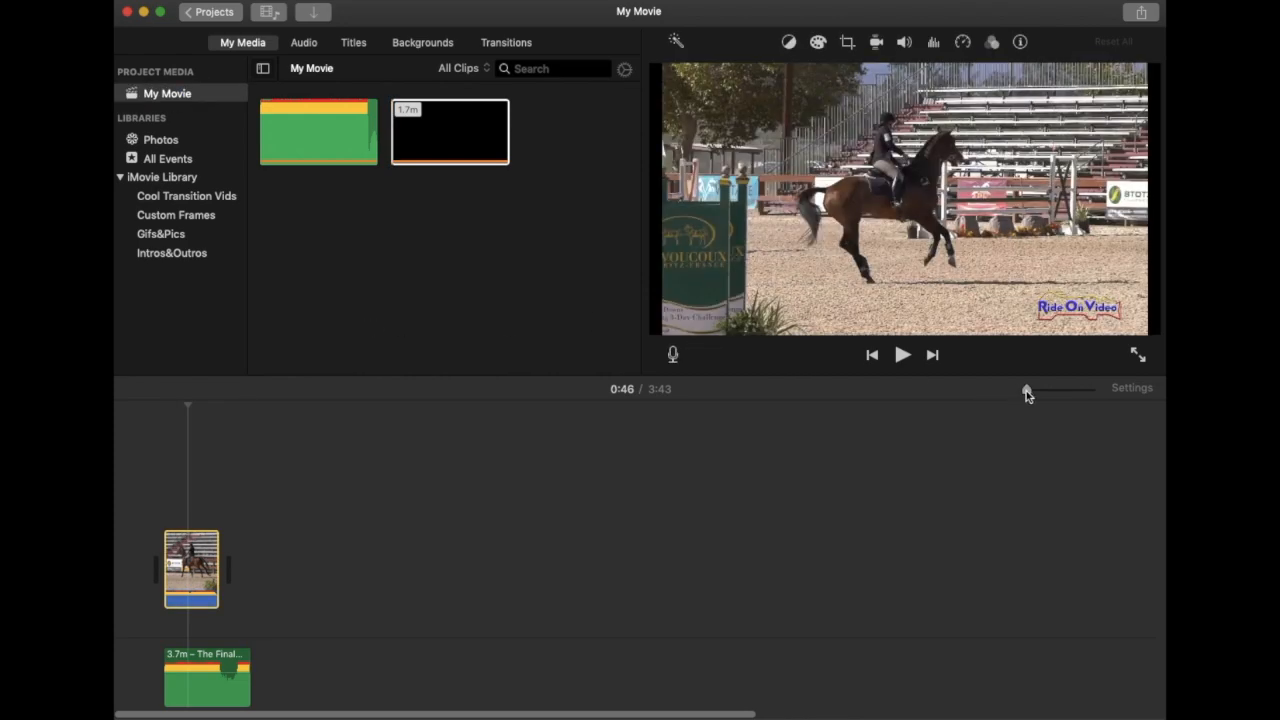
pyautogui.moveTo(1027, 393); pyautogui.dragTo(1038, 392)
pyautogui.hscroll(-3, 392, 565)
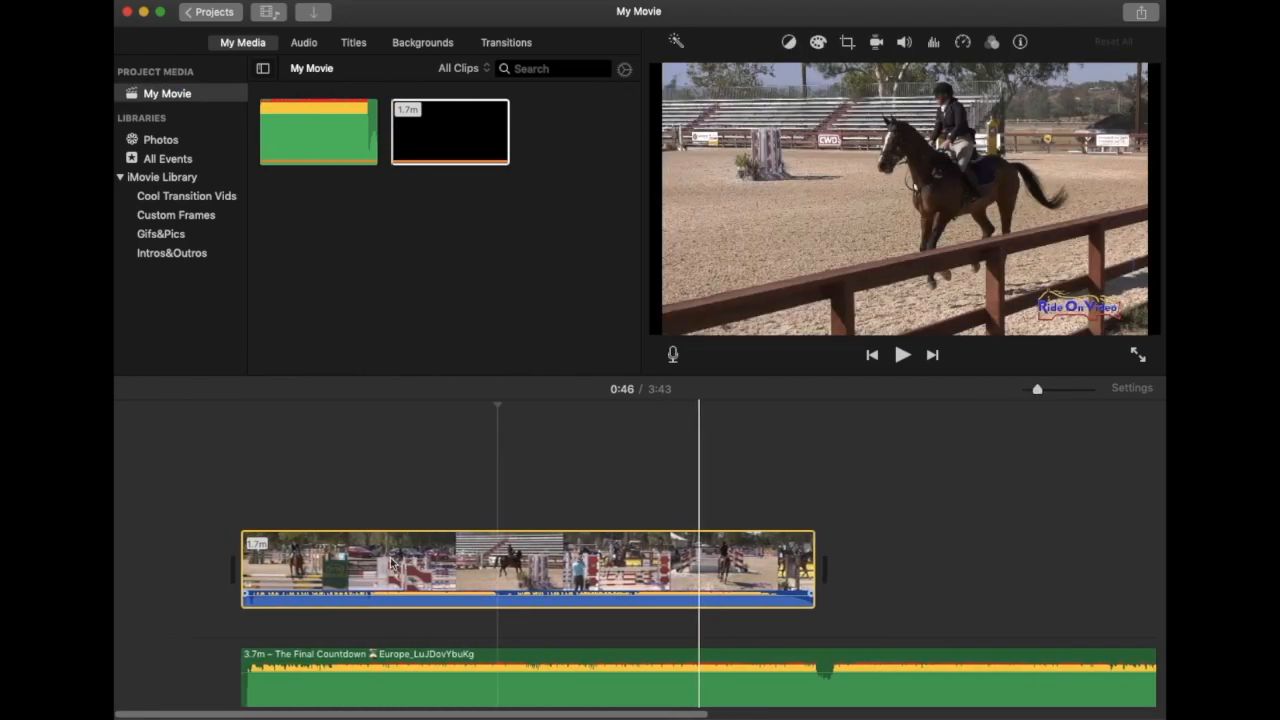
pyautogui.hscroll(3, 392, 565)
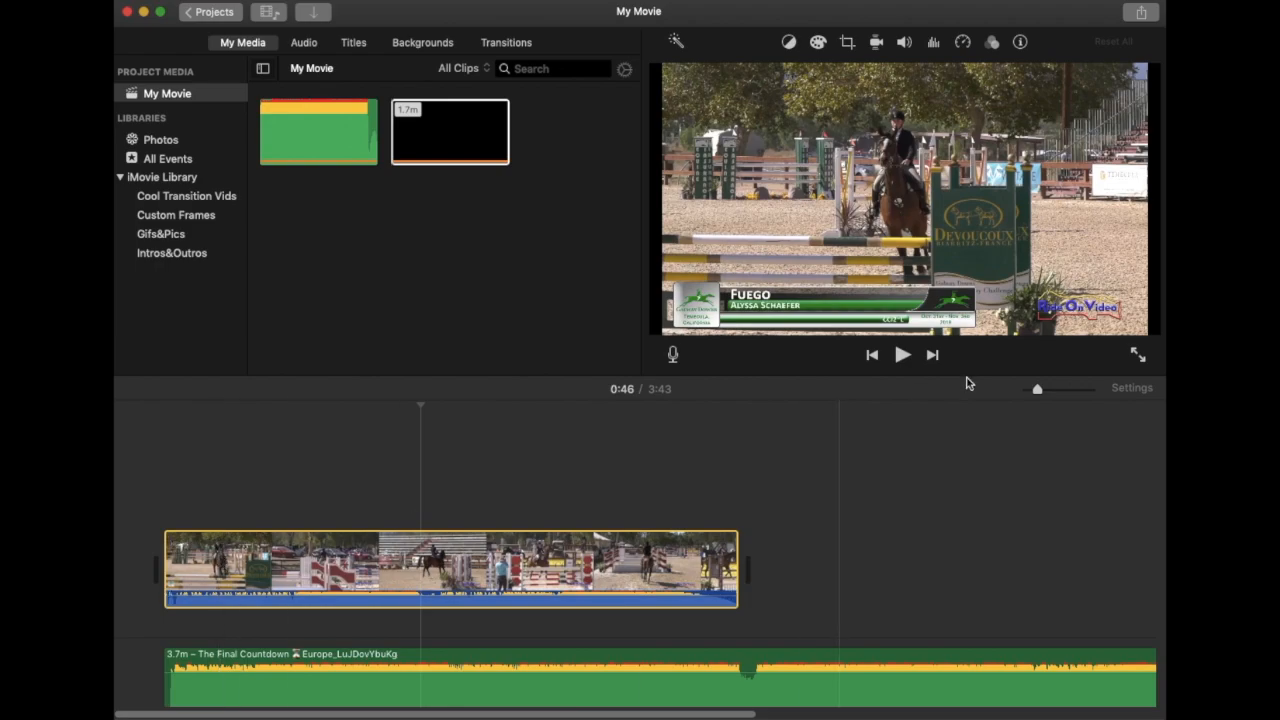
pyautogui.moveTo(1037, 392)
pyautogui.mouseDown()
pyautogui.moveTo(1016, 391)
pyautogui.moveTo(1099, 396)
pyautogui.moveTo(1061, 393)
pyautogui.mouseUp()
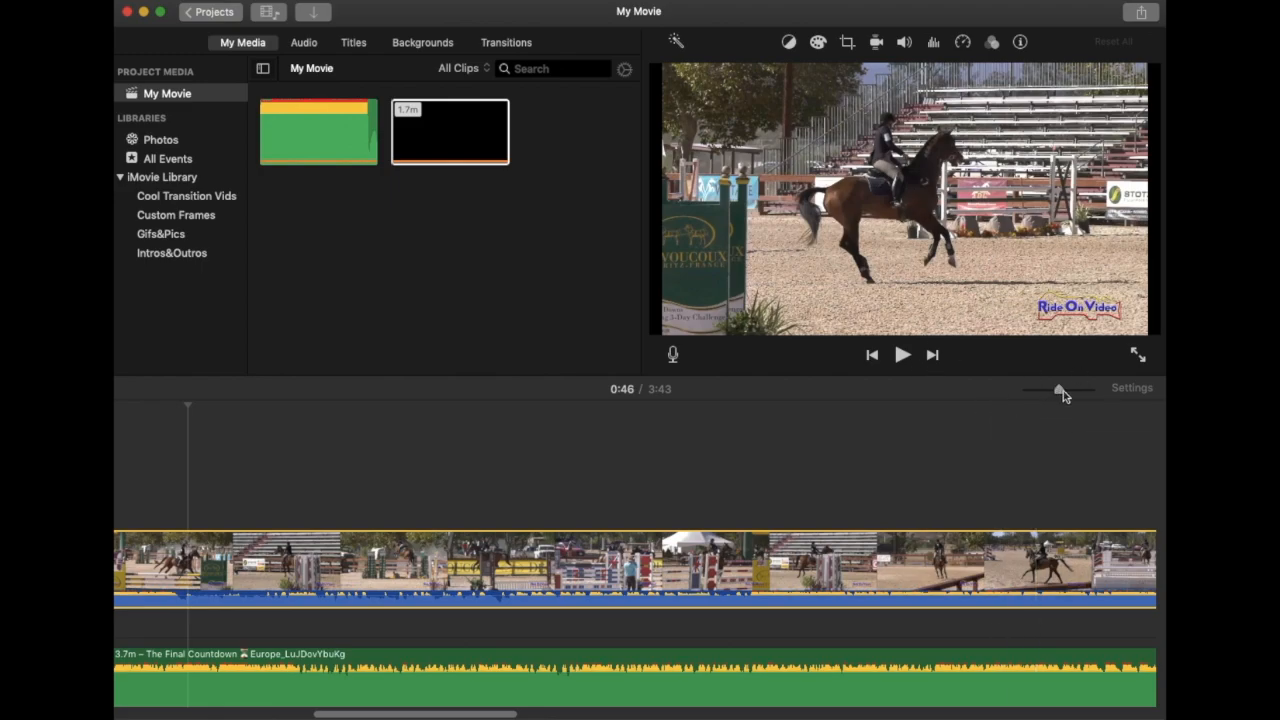
pyautogui.moveTo(1060, 391); pyautogui.dragTo(1091, 389)
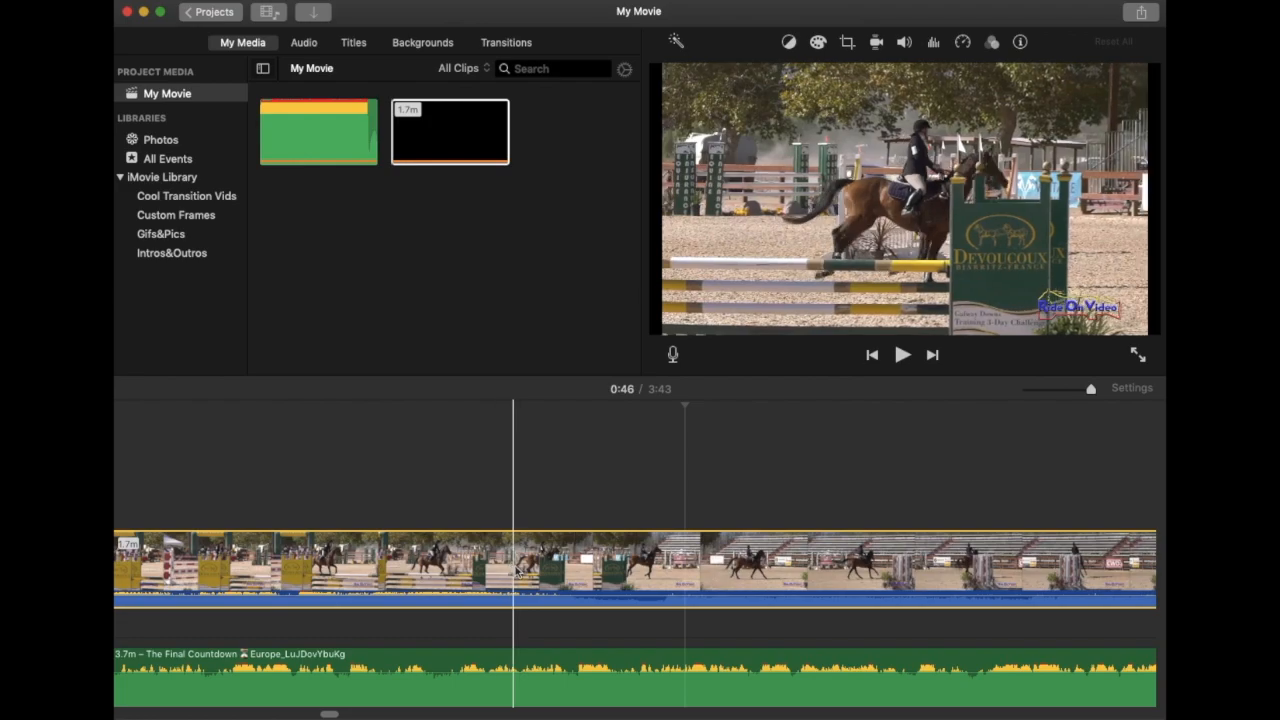
pyautogui.click(441, 558)
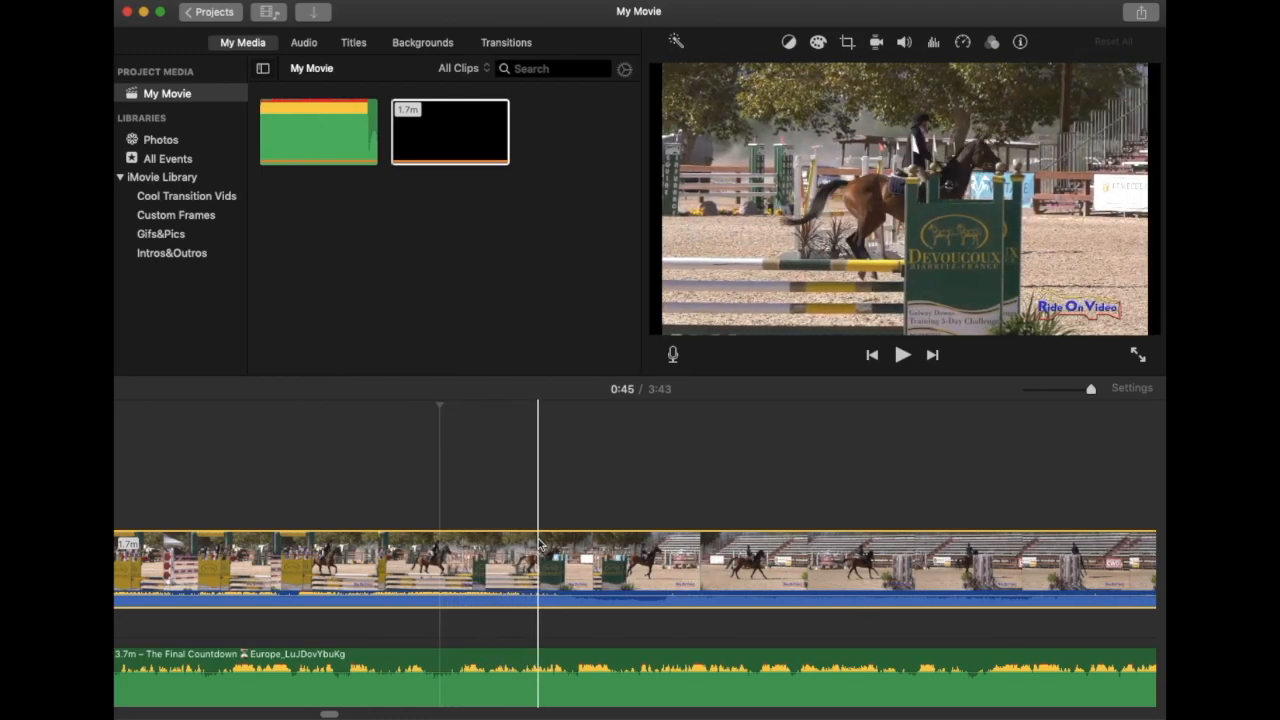
pyautogui.rightClick(543, 543)
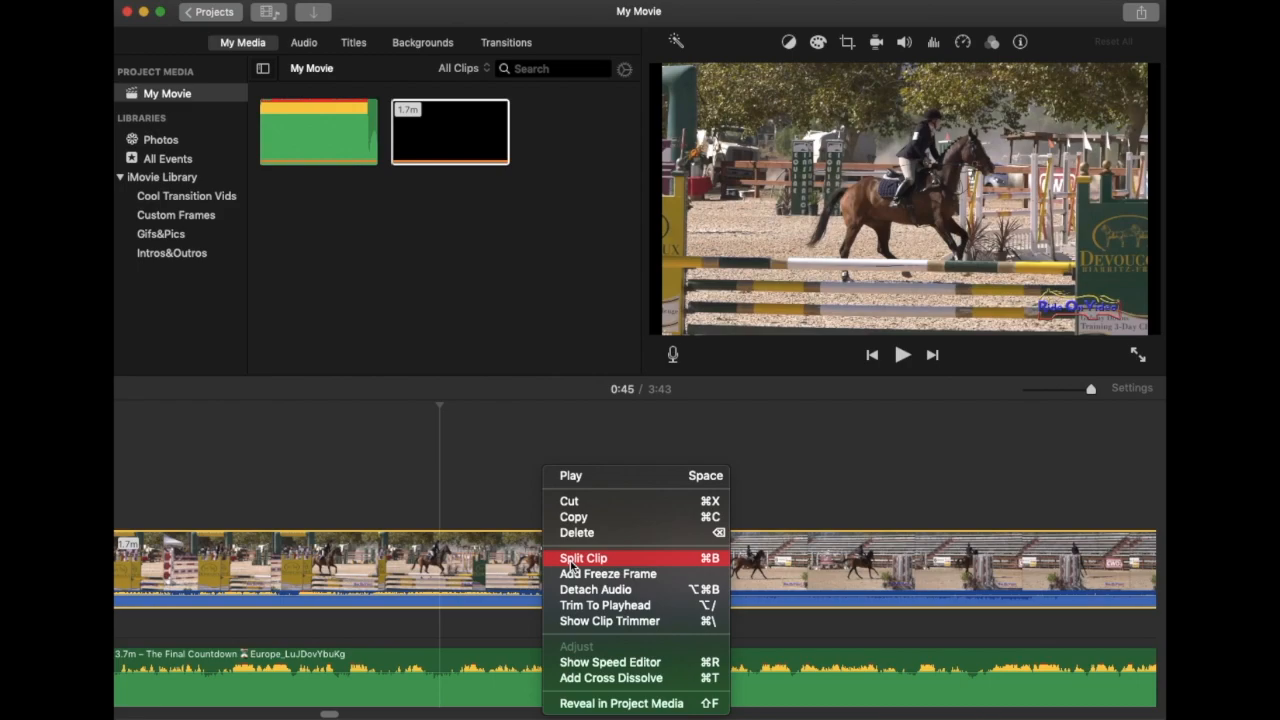
pyautogui.click(583, 558)
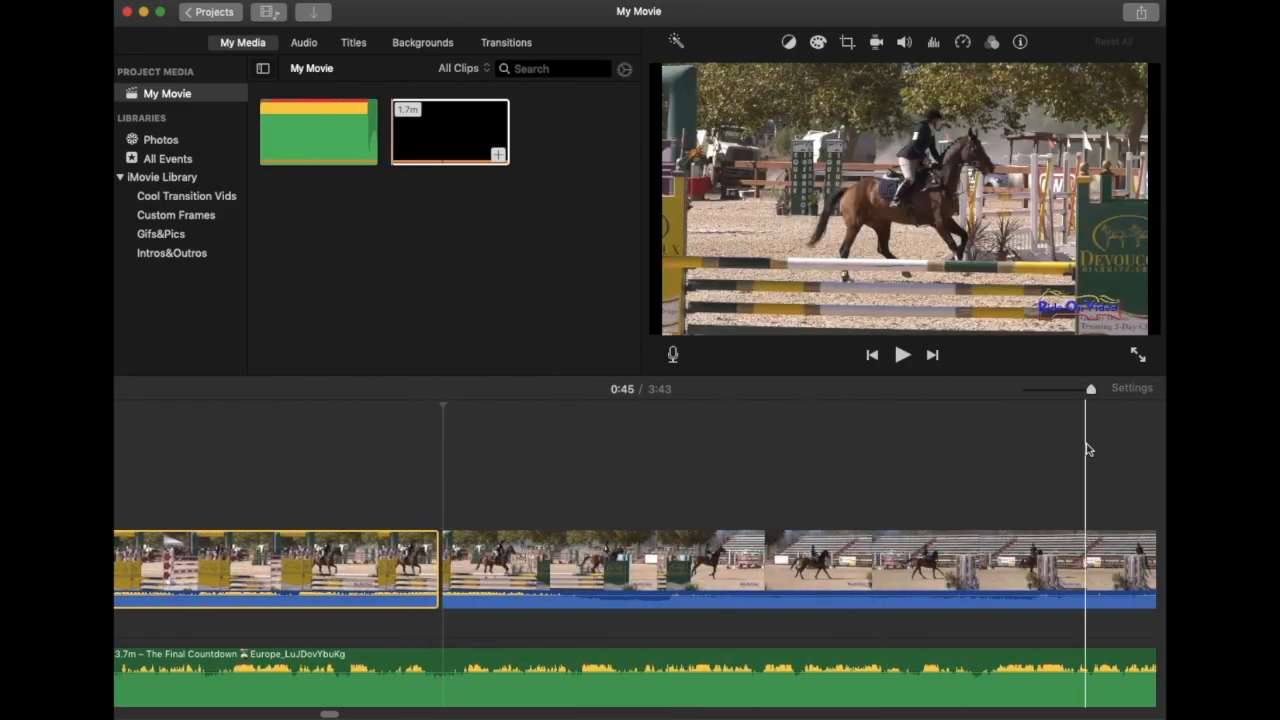
# Move the second part of the split video in front of the first part
pyautogui.moveTo(1095, 393); pyautogui.dragTo(1025, 394)
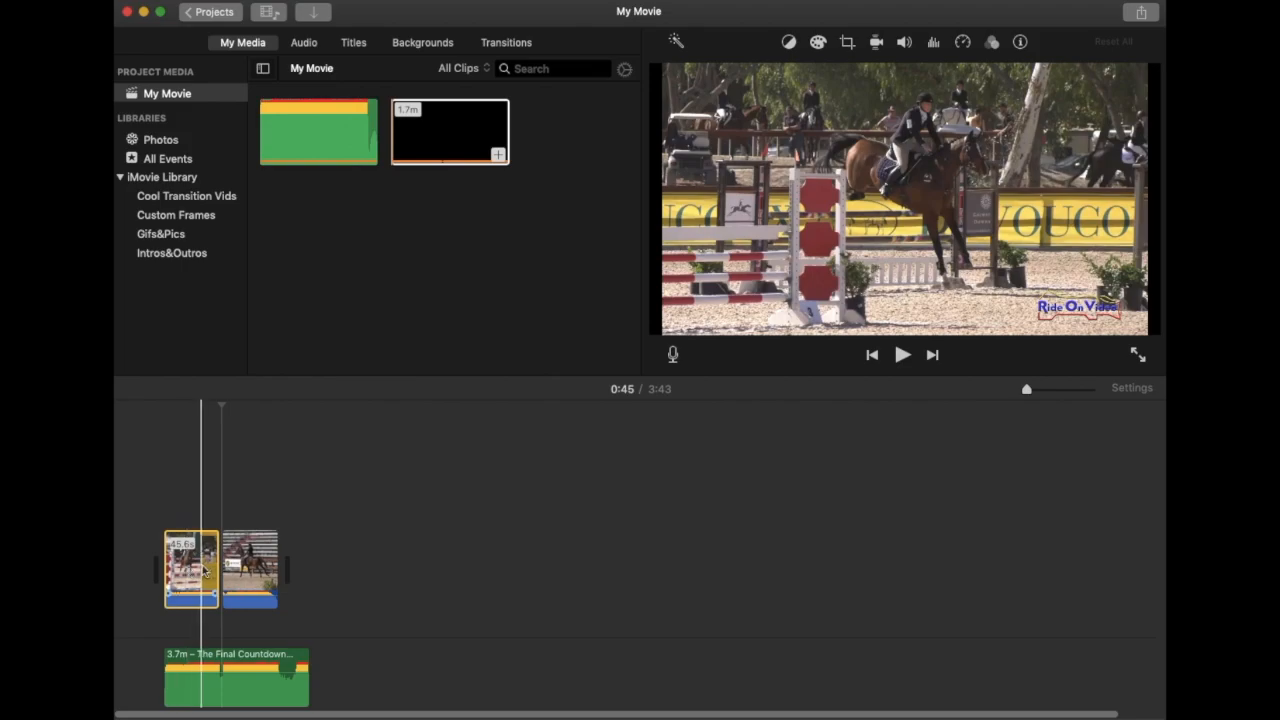
pyautogui.moveTo(238, 572); pyautogui.dragTo(162, 566)
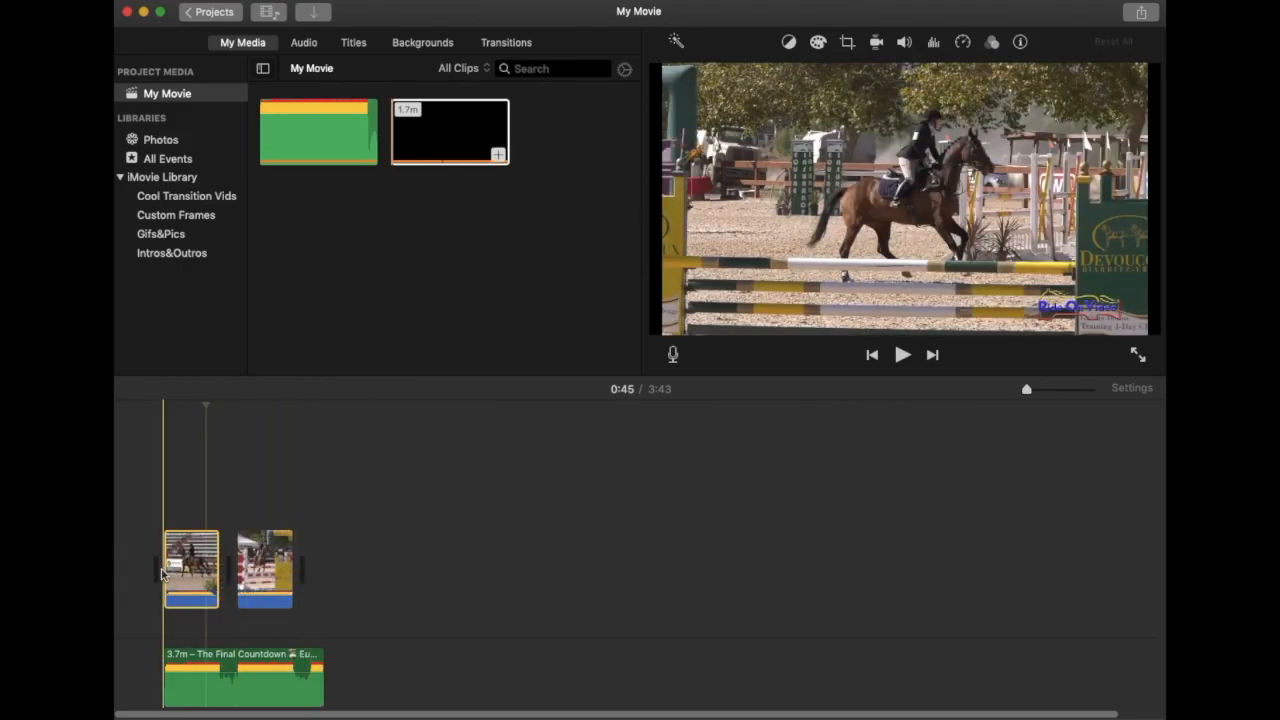
pyautogui.rightClick(184, 572)
pyautogui.click(210, 573)
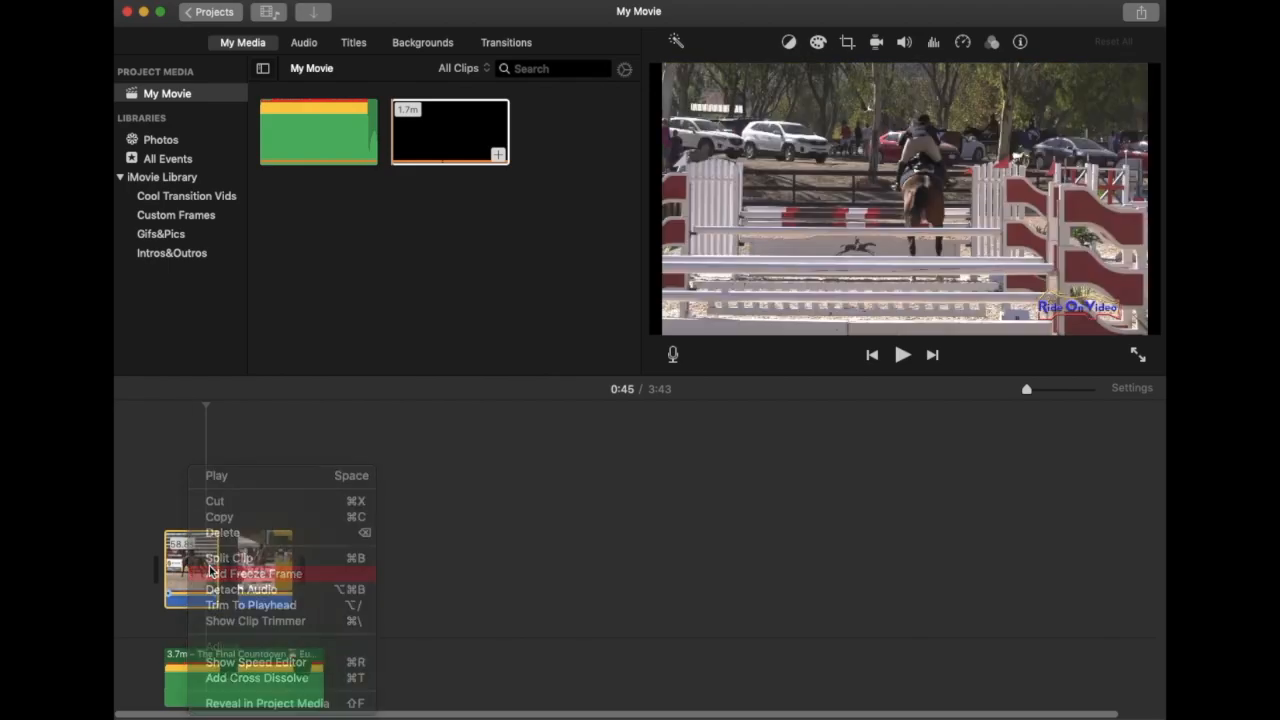
pyautogui.click(200, 1)
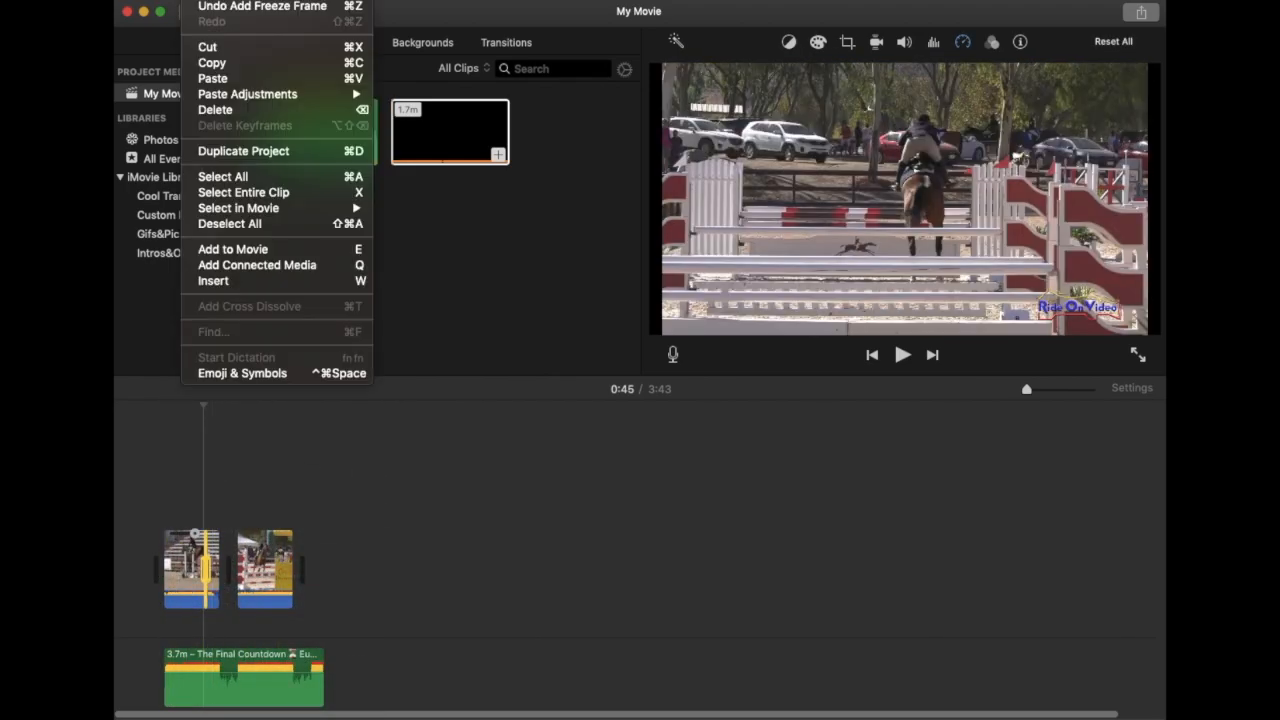
pyautogui.click(208, 7)
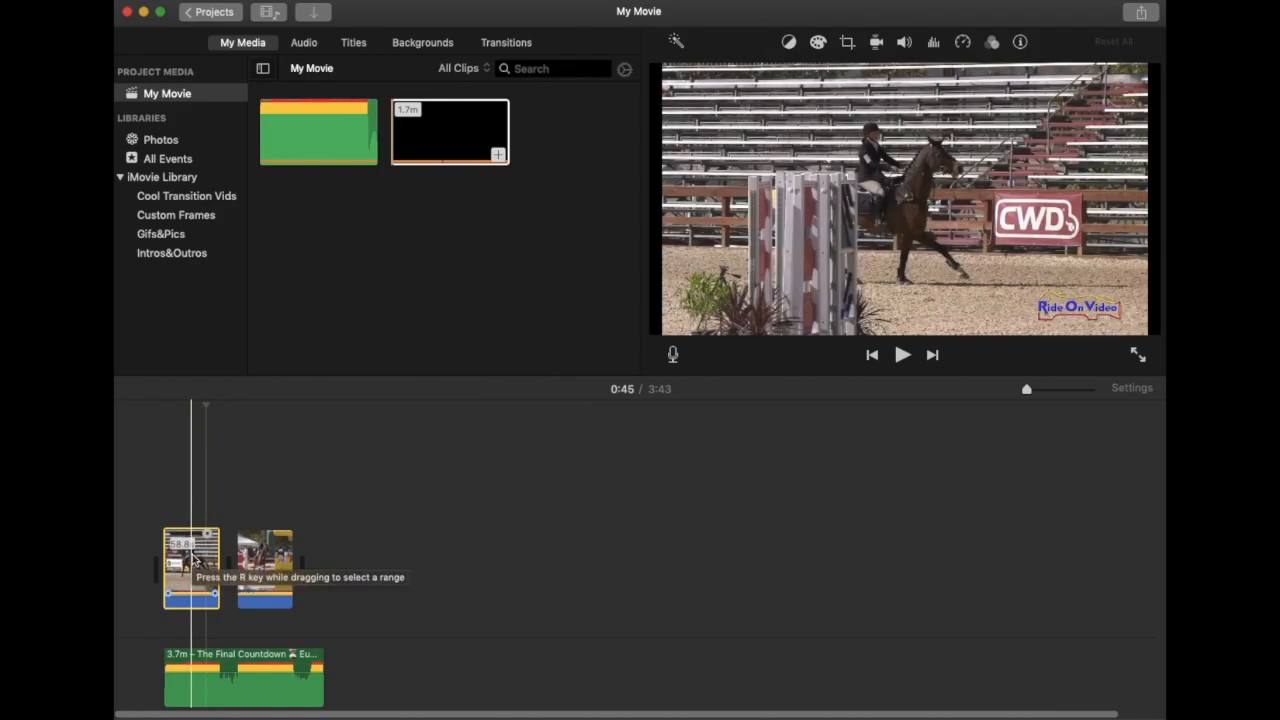
# Split the first clip on the timeline in two and delete both resulting pieces
pyautogui.rightClick(195, 561)
pyautogui.click(222, 559)
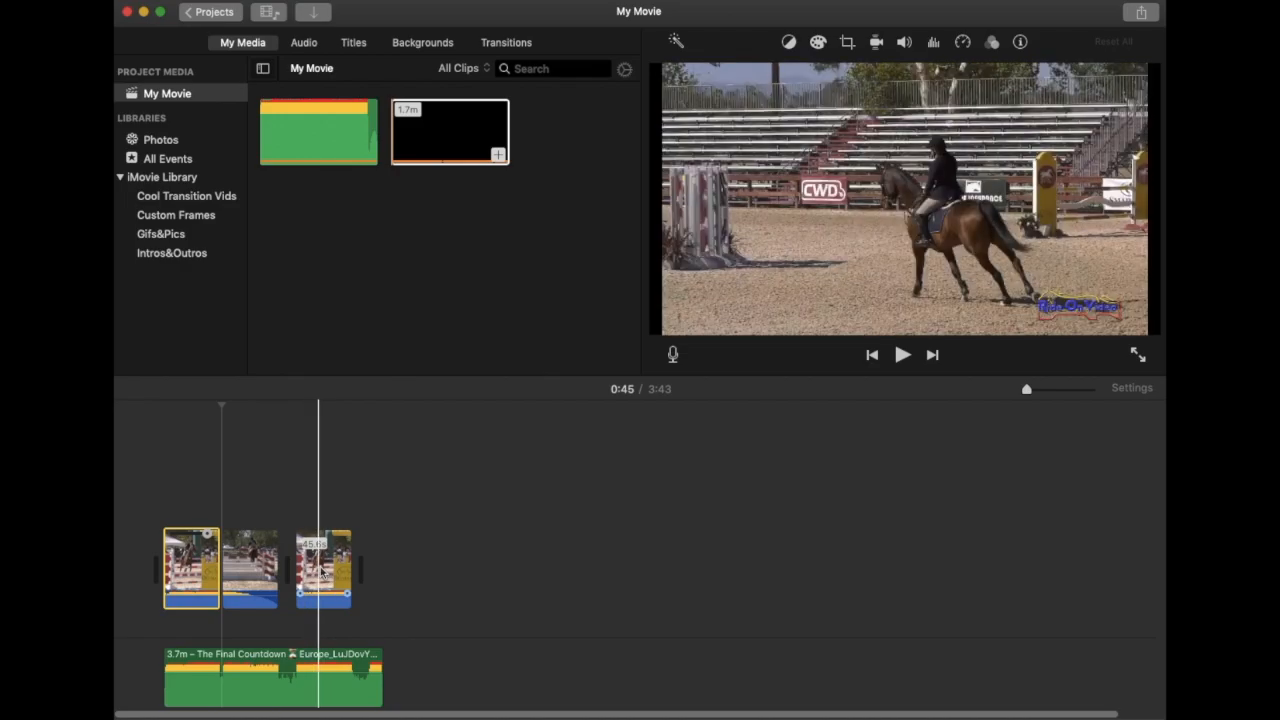
pyautogui.click(208, 567)
pyautogui.press('BackSpace')
pyautogui.click(183, 572)
pyautogui.press('BackSpace')
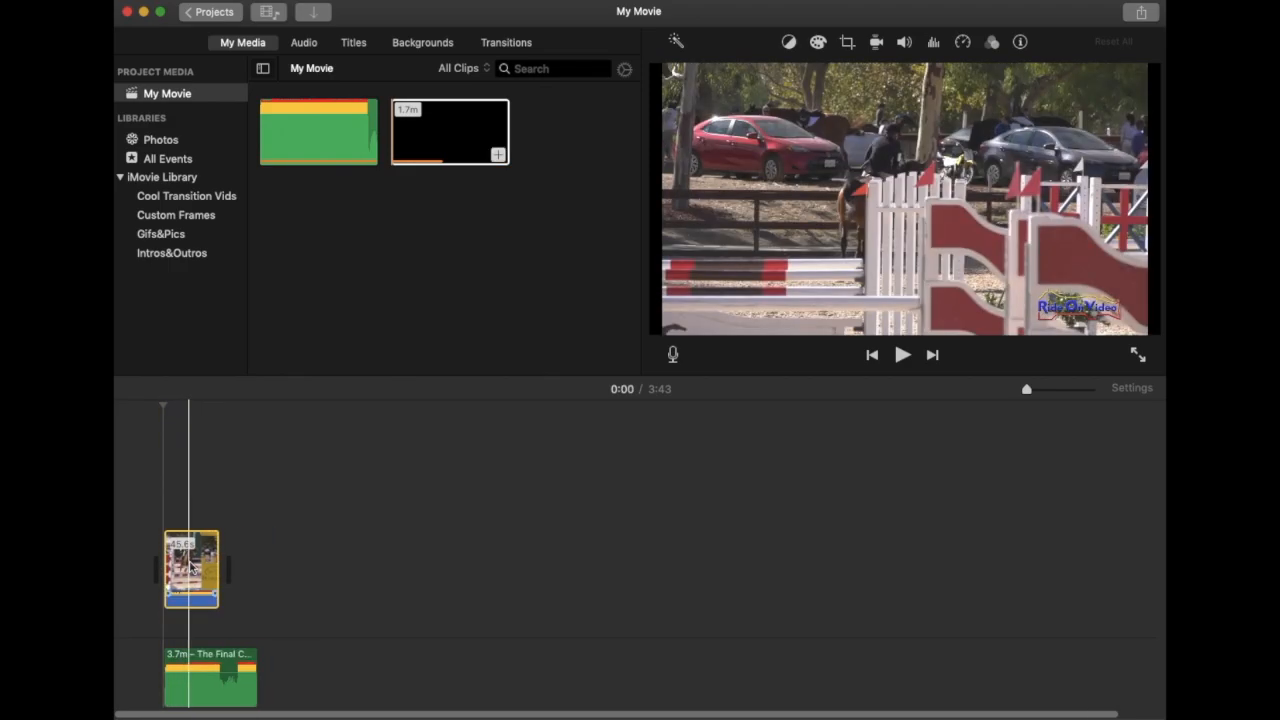
# Detach the audio from the remaining video clip and delete the detached audio track
pyautogui.rightClick(189, 566)
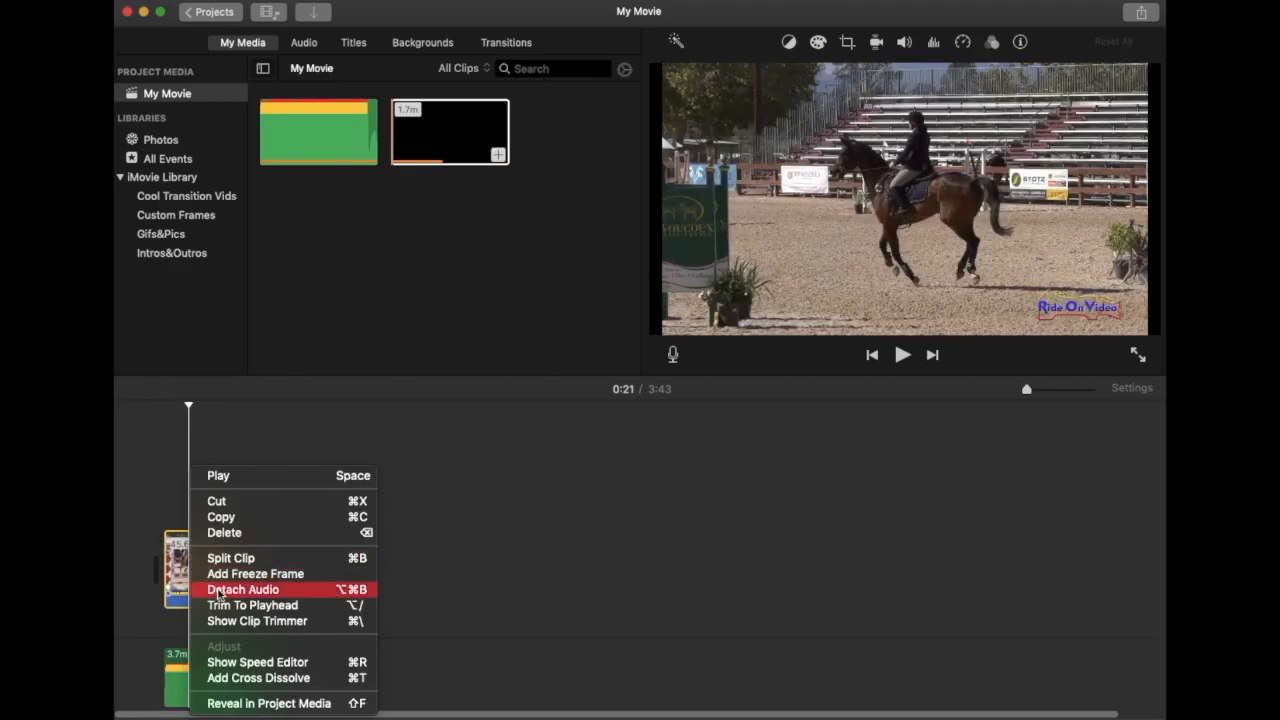
pyautogui.click(218, 590)
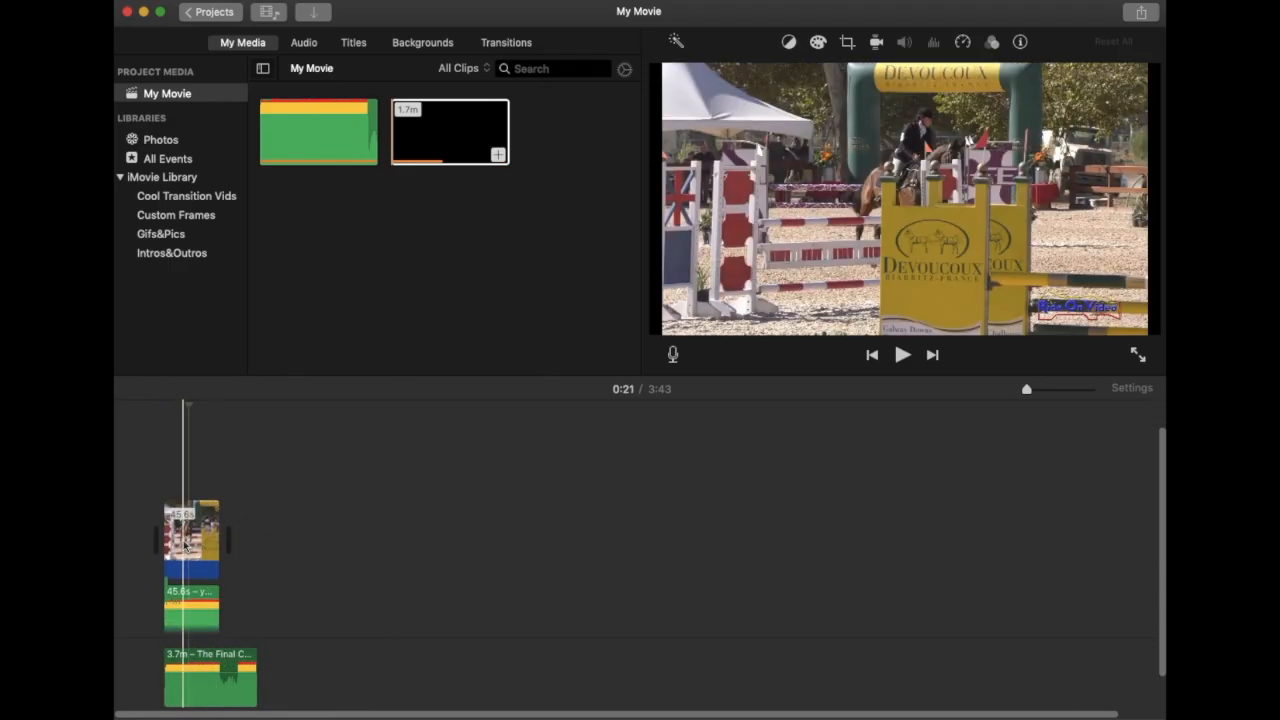
pyautogui.rightClick(210, 533)
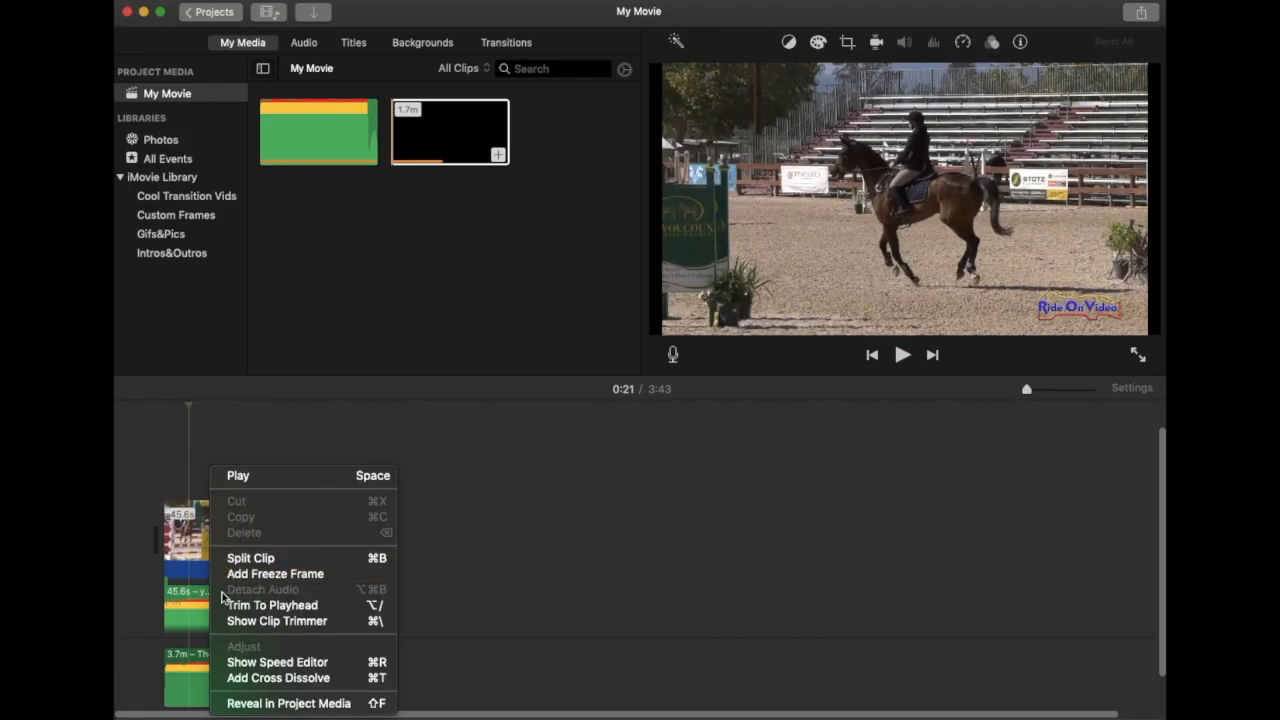
pyautogui.click(188, 592)
pyautogui.click(195, 596)
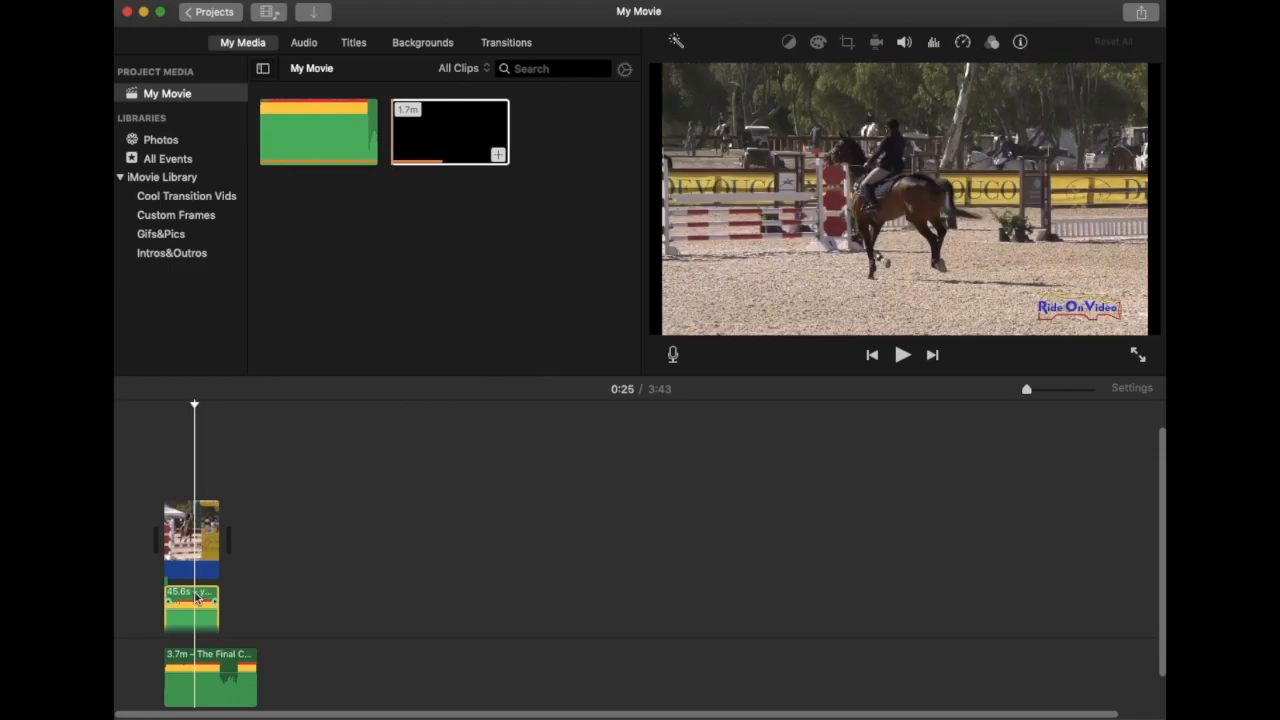
pyautogui.press('Delete')
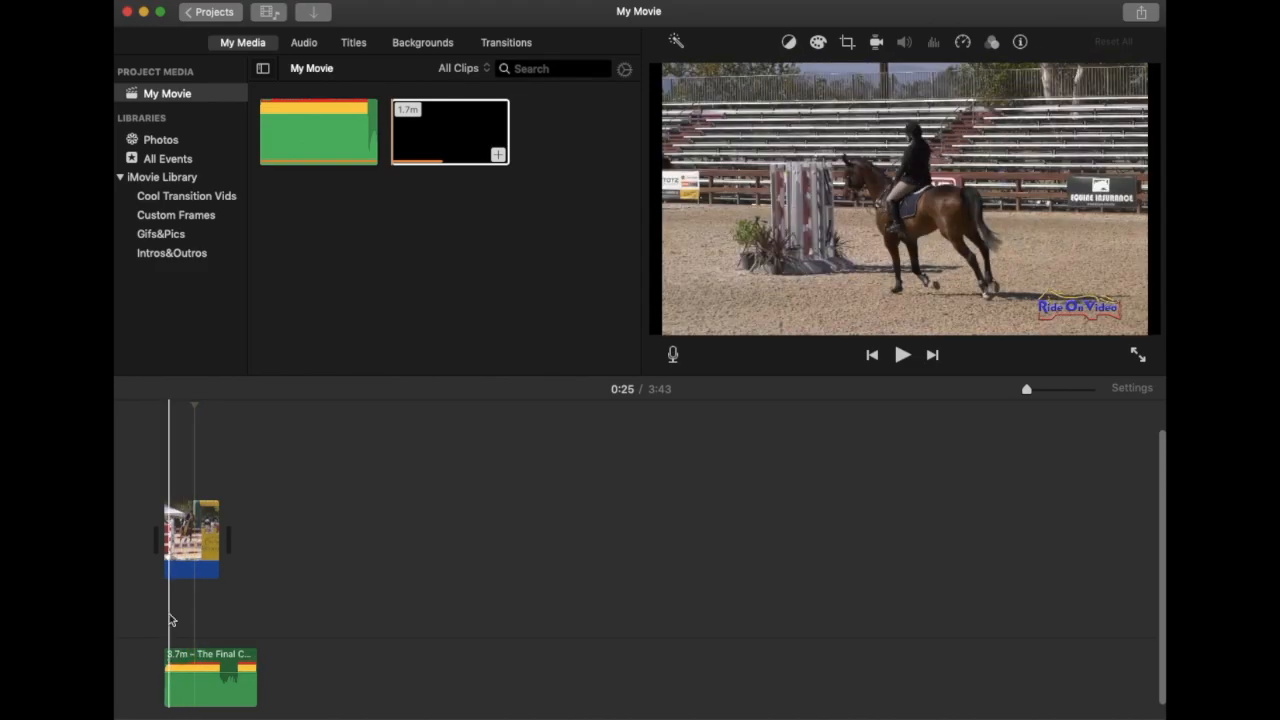
# Split the video clip at about 0:09 and delete the opening title part before the split
pyautogui.moveTo(1029, 391); pyautogui.dragTo(1083, 395)
pyautogui.hscroll(-5, 455, 525)
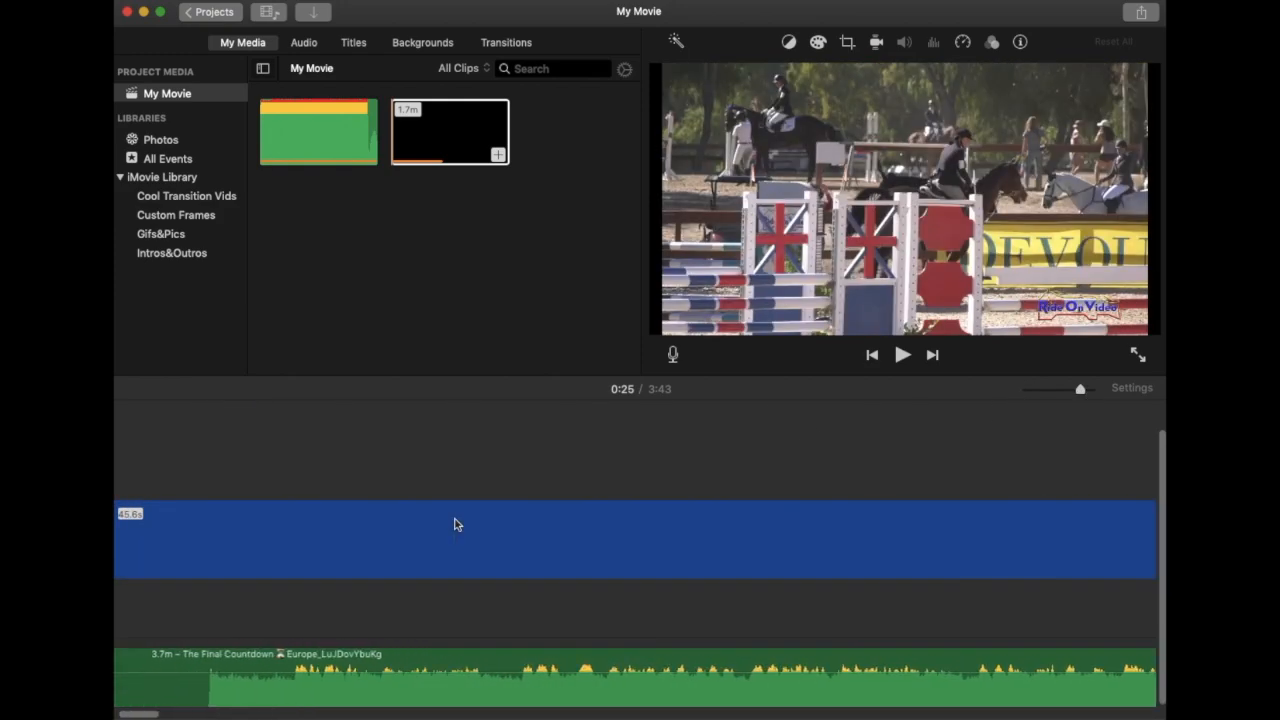
pyautogui.hscroll(-3, 455, 525)
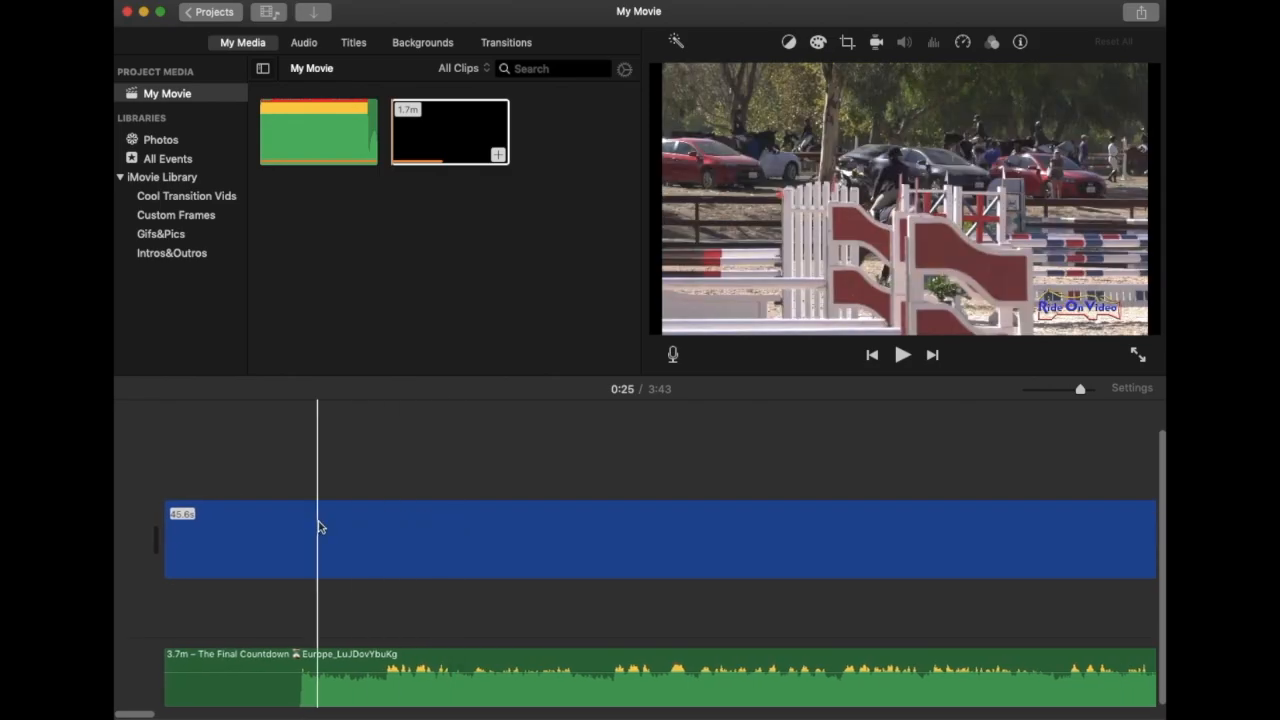
pyautogui.hscroll(3, 711, 560)
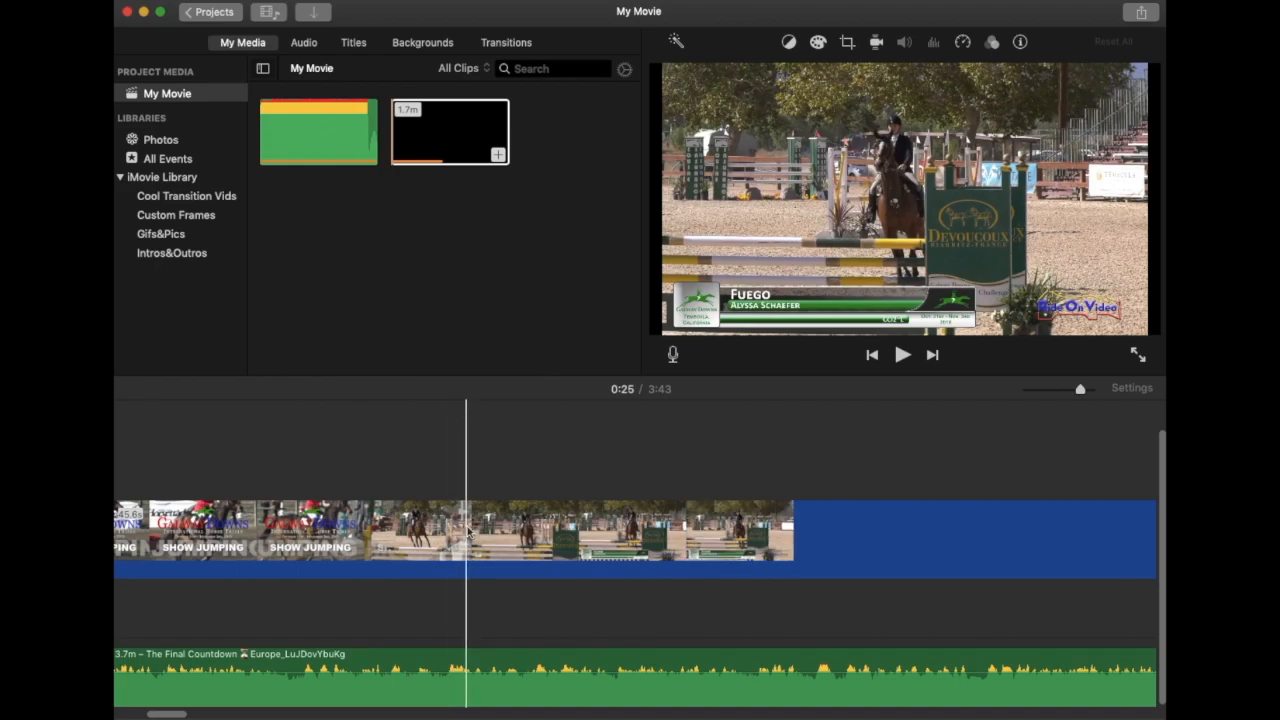
pyautogui.click(467, 533)
pyautogui.rightClick(470, 533)
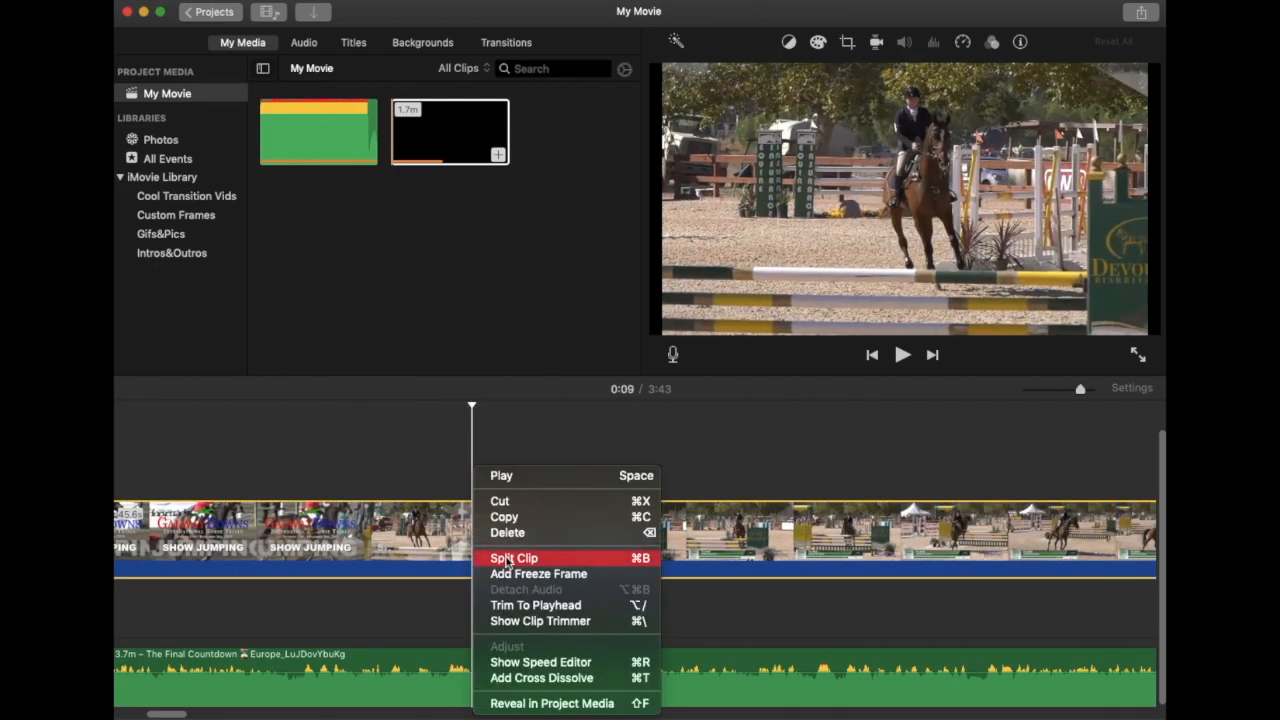
pyautogui.click(506, 558)
pyautogui.click(423, 540)
pyautogui.press('Delete')
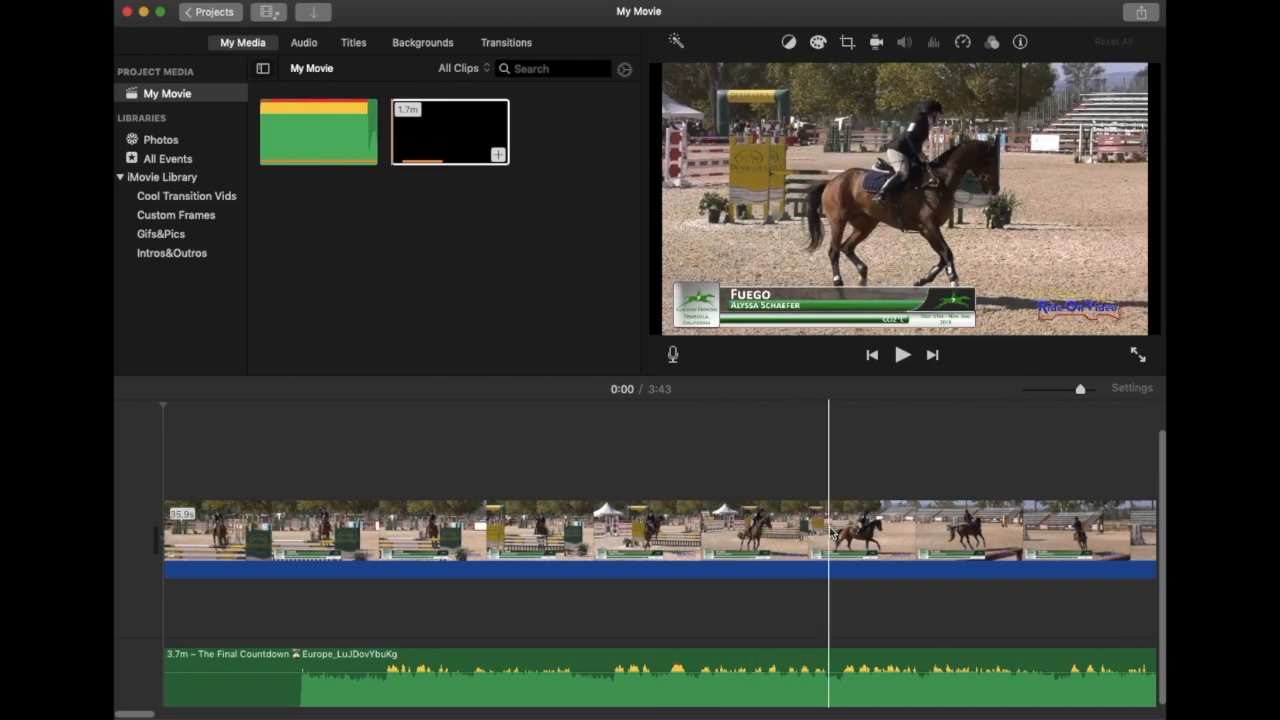
# Split the video at about 0:06 and 0:09 and delete the piece between the two splits
pyautogui.rightClick(831, 532)
pyautogui.click(866, 560)
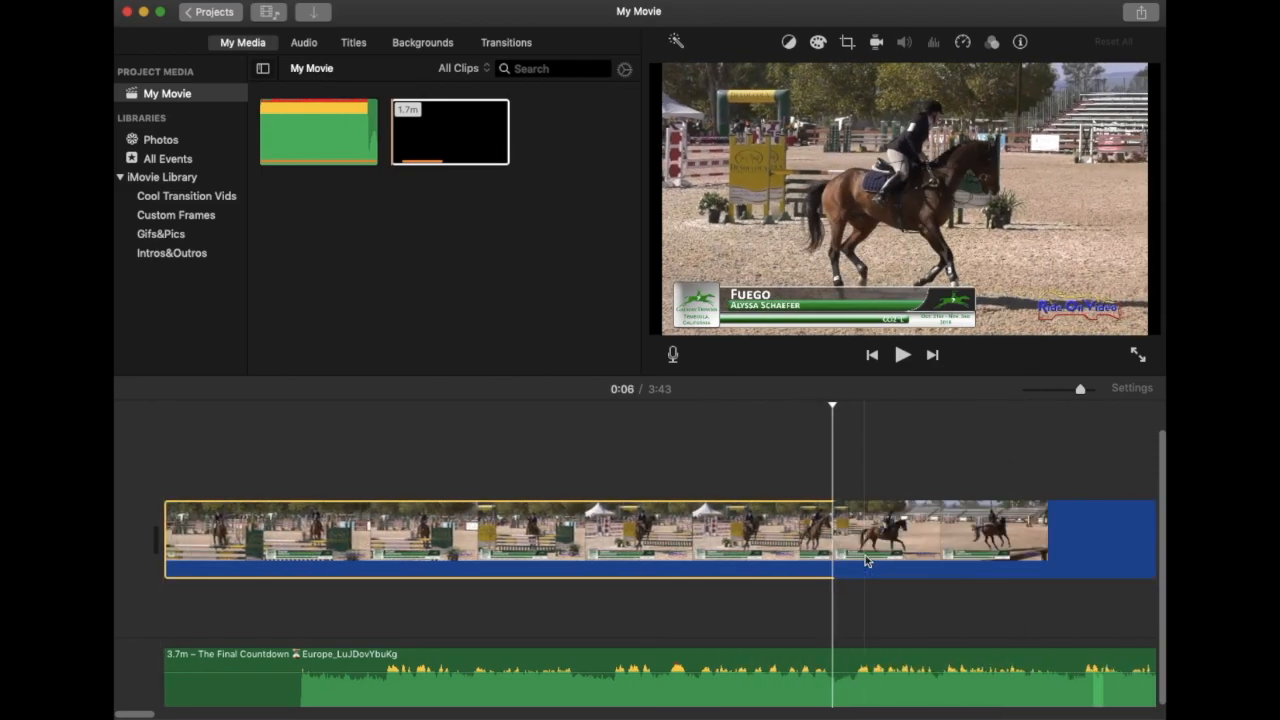
pyautogui.hscroll(5, 866, 540)
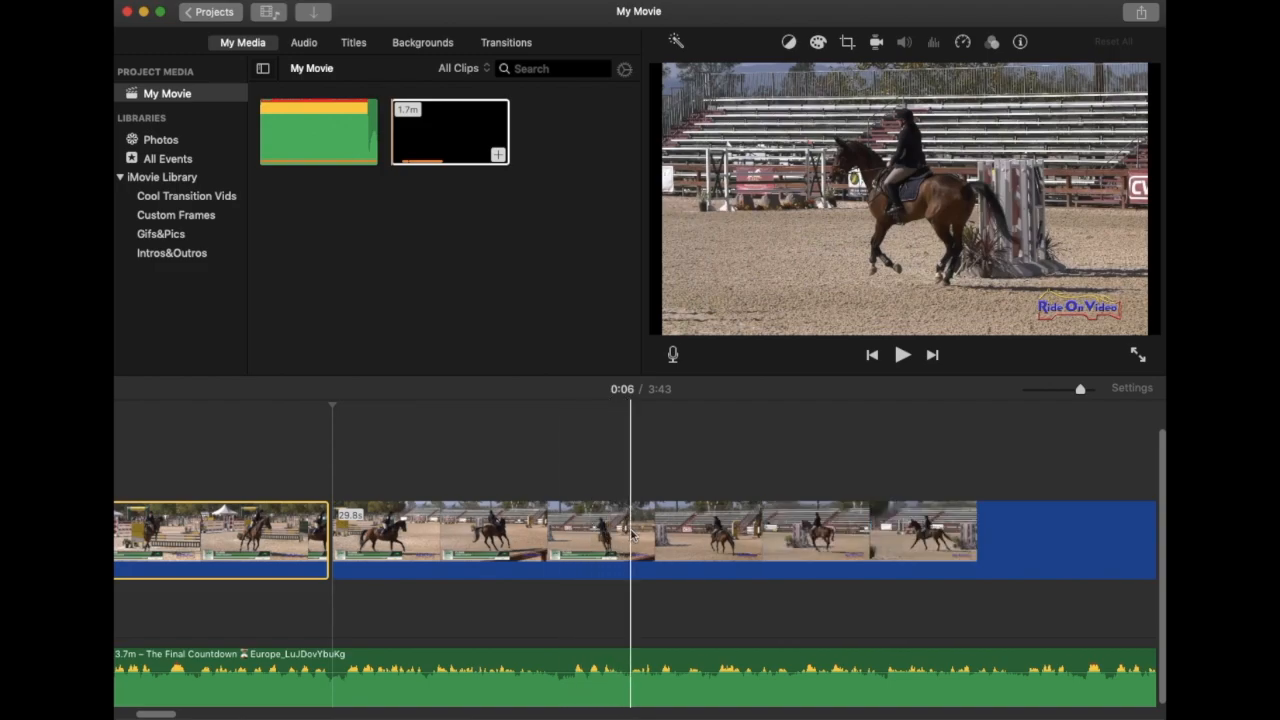
pyautogui.rightClick(768, 545)
pyautogui.click(800, 559)
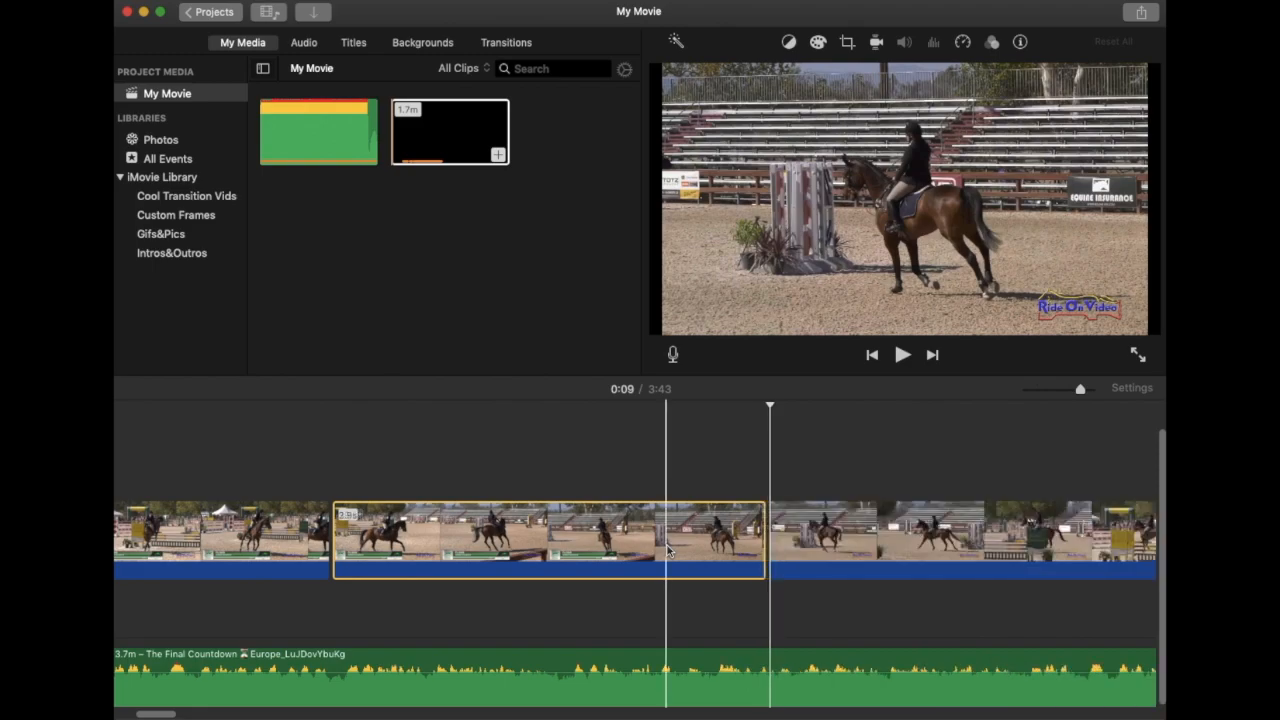
pyautogui.press('Delete')
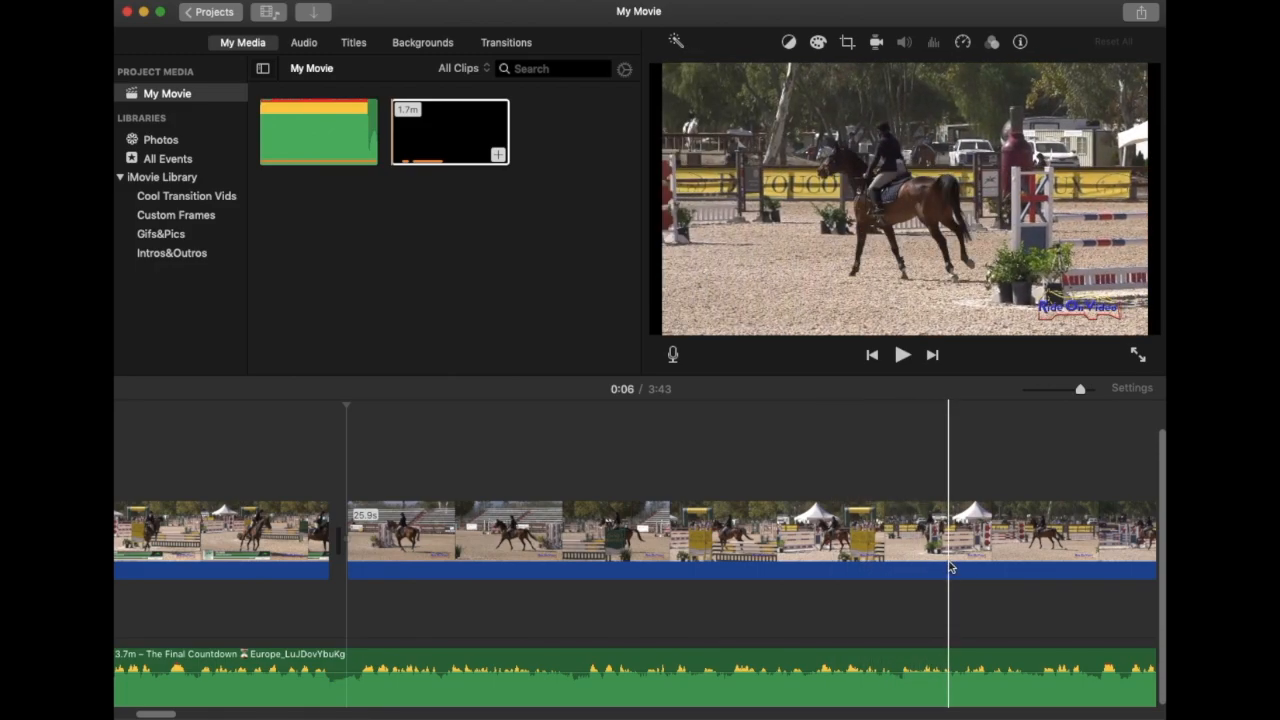
# Split the second video clip at about 0:12
pyautogui.click(1004, 541)
pyautogui.rightClick(1005, 542)
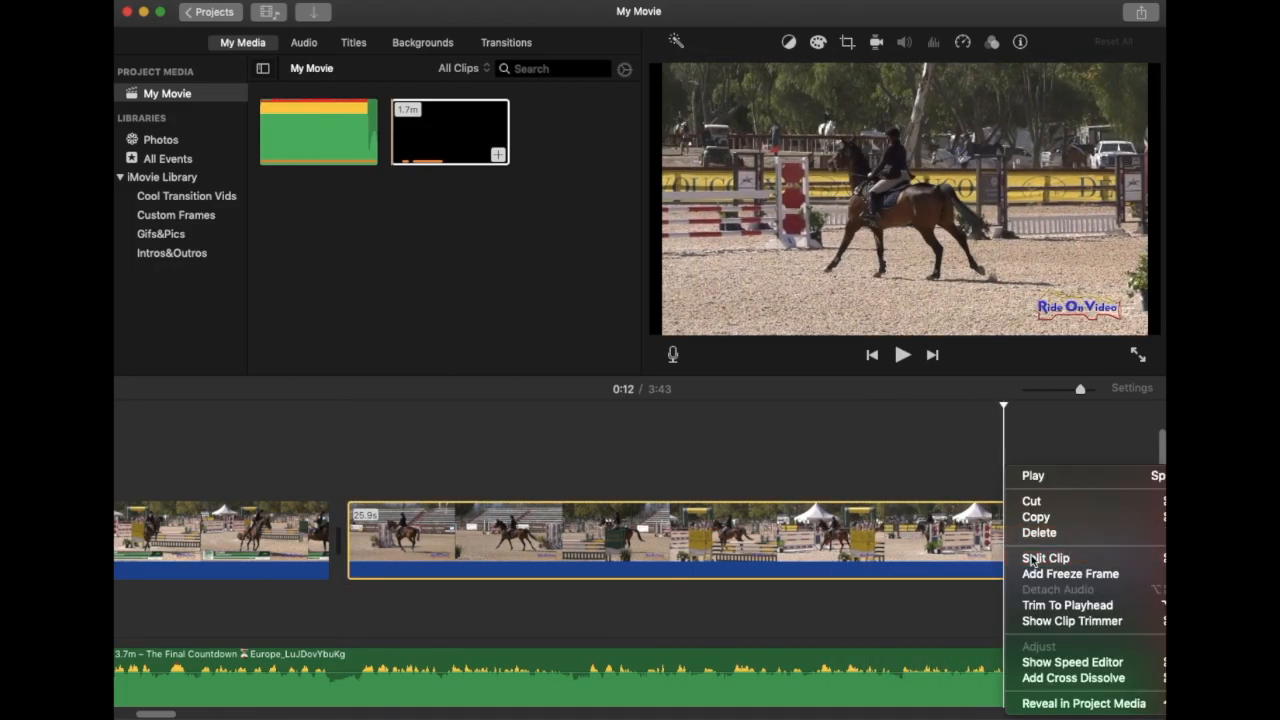
pyautogui.click(1033, 560)
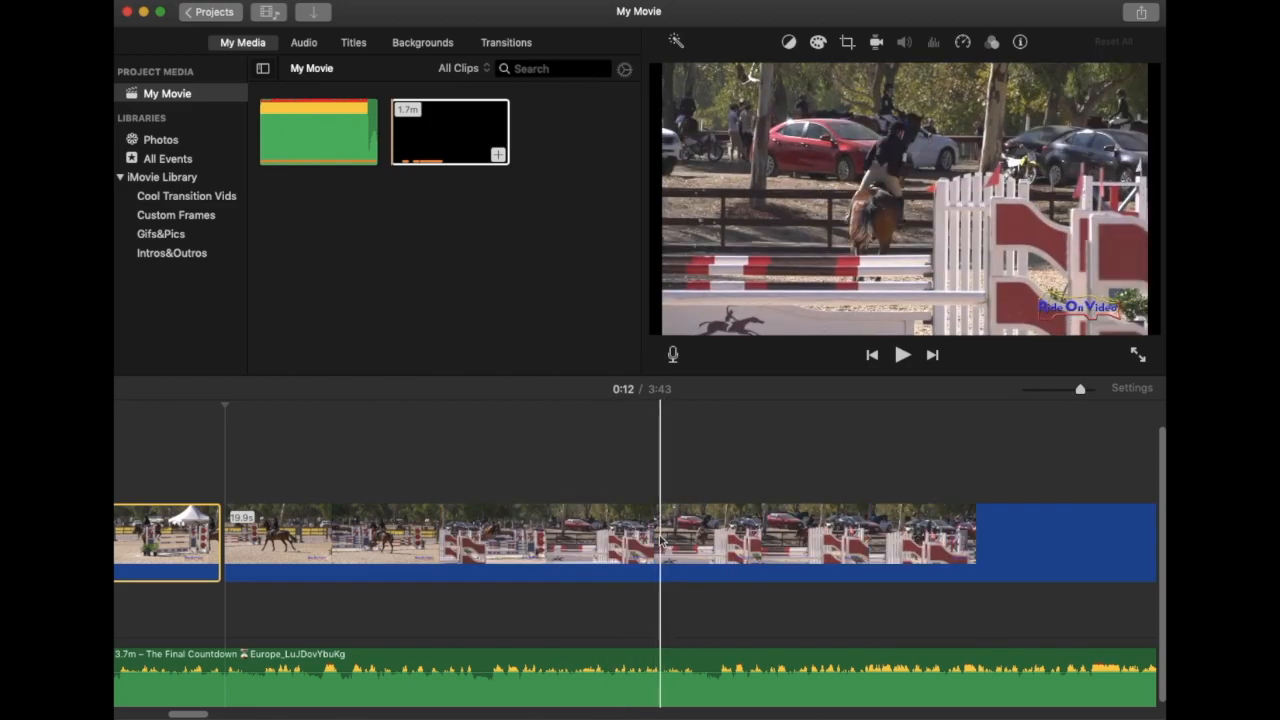
# Split the last video clip at about 0:15 and delete everything after the split
pyautogui.click(660, 541)
pyautogui.rightClick(660, 541)
pyautogui.click(740, 556)
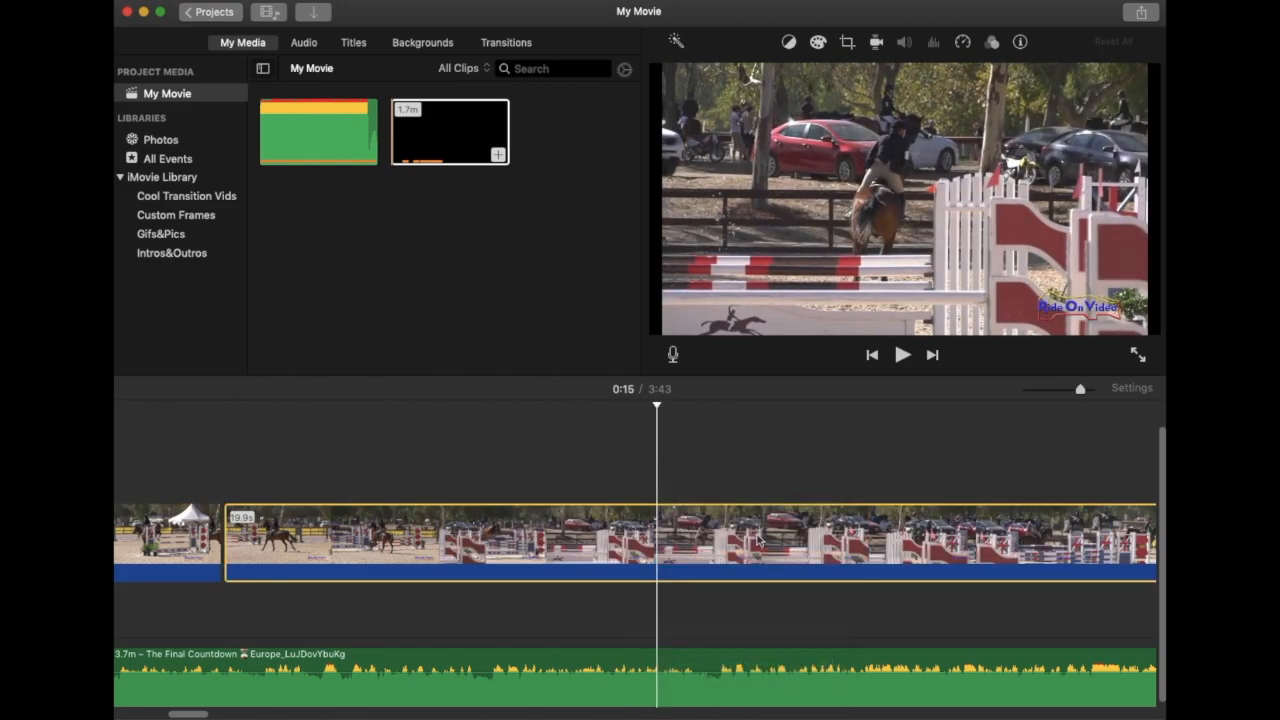
pyautogui.click(793, 540)
pyautogui.press('Delete')
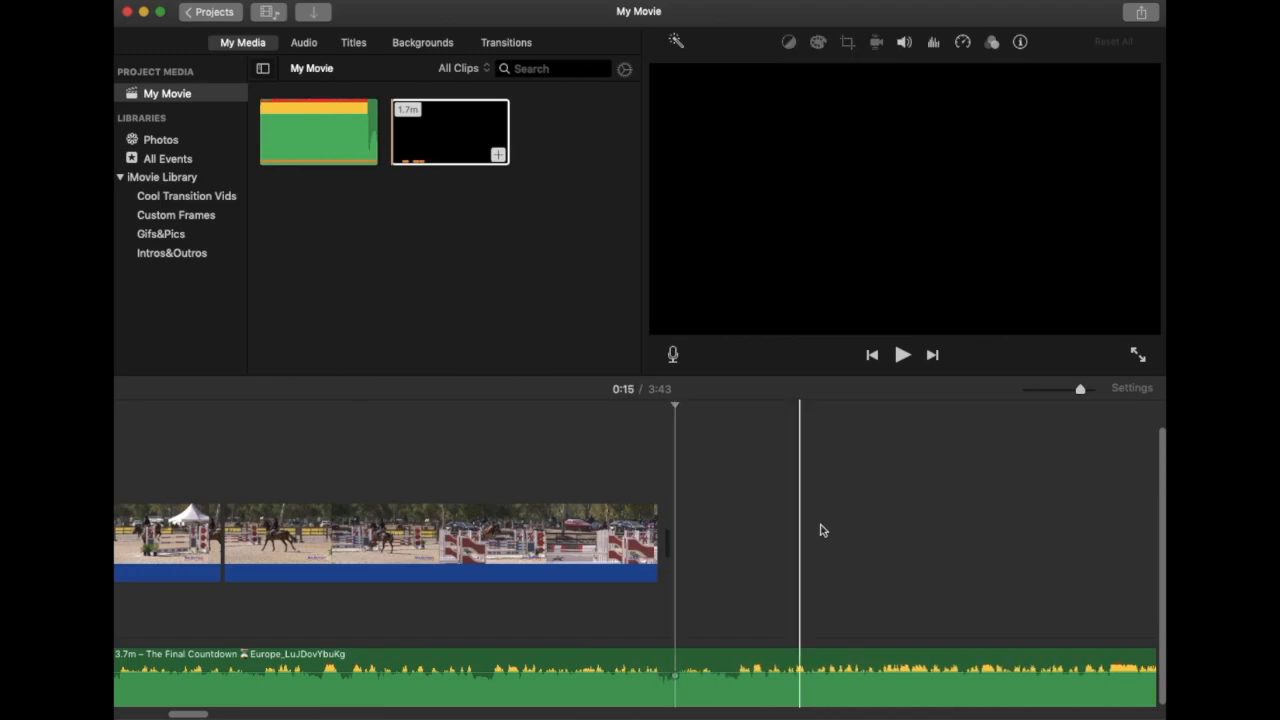
# Move the last video clip in front of the middle one and return the playhead to the start of the timeline
pyautogui.moveTo(1083, 390); pyautogui.dragTo(989, 400)
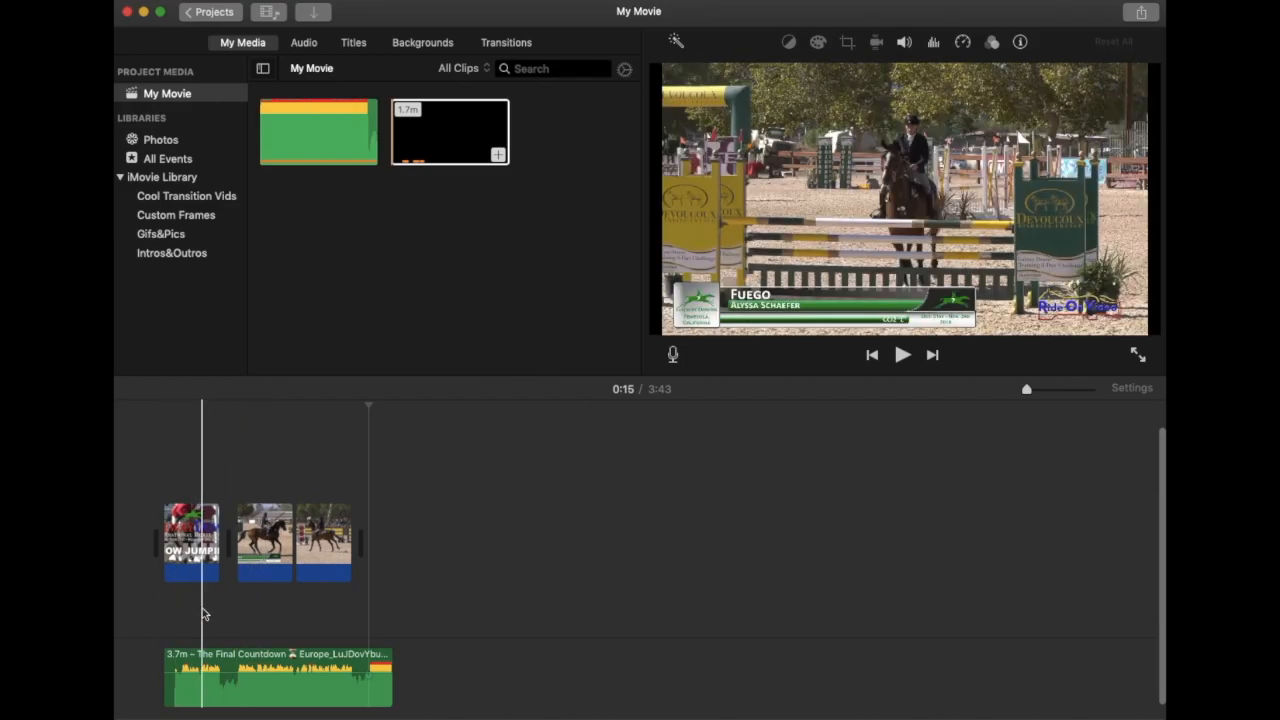
pyautogui.click(266, 545)
pyautogui.click(325, 548)
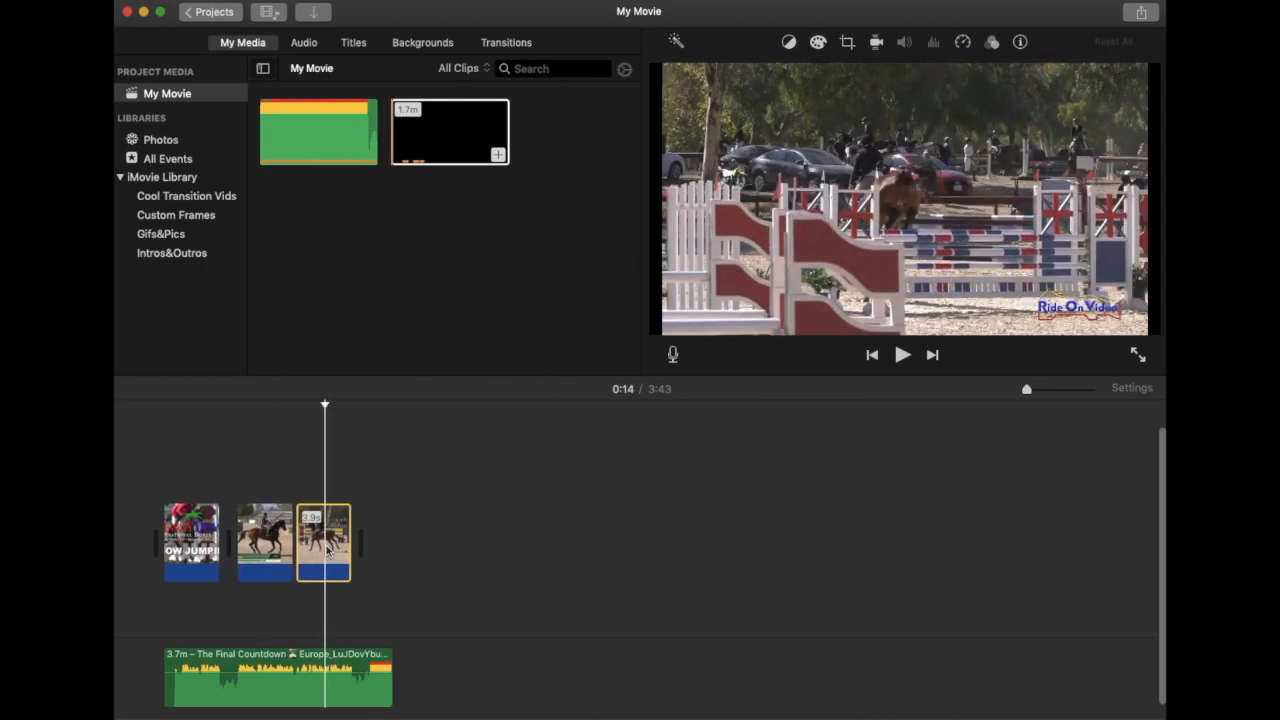
pyautogui.moveTo(329, 548); pyautogui.dragTo(222, 543)
pyautogui.moveTo(333, 546)
pyautogui.mouseDown()
pyautogui.moveTo(257, 545)
pyautogui.moveTo(349, 548)
pyautogui.mouseUp()
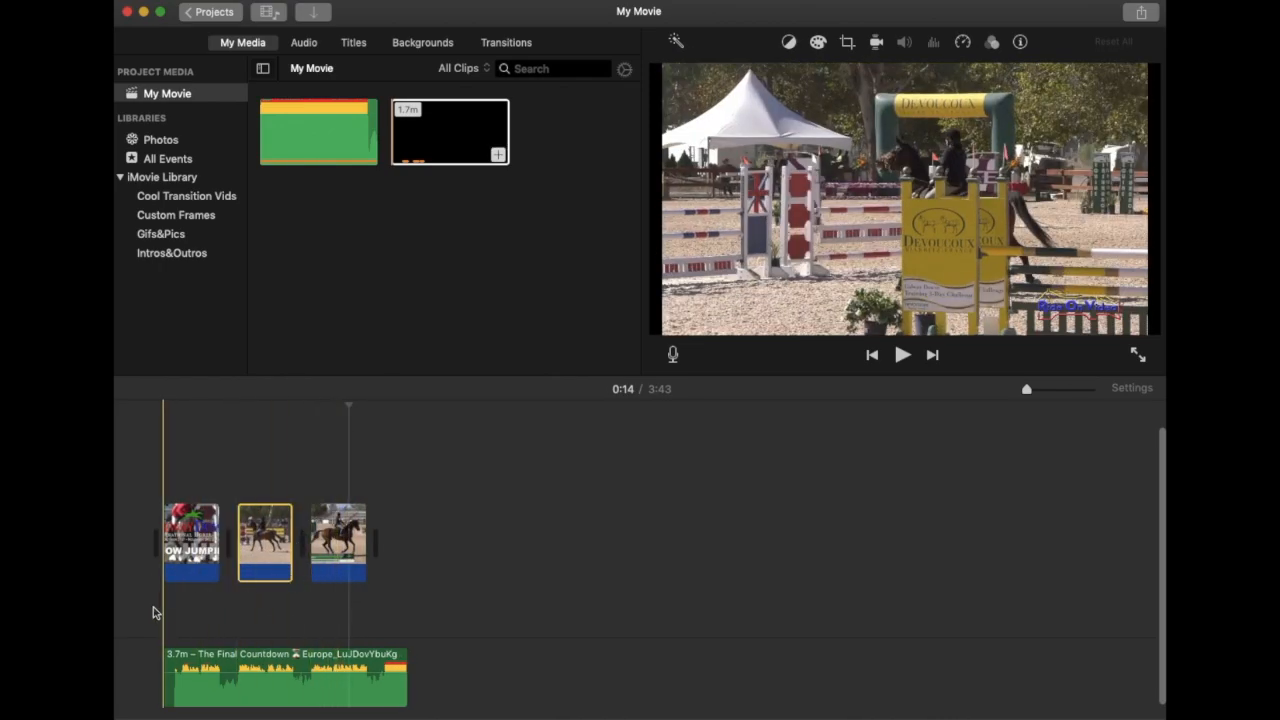
pyautogui.click(155, 612)
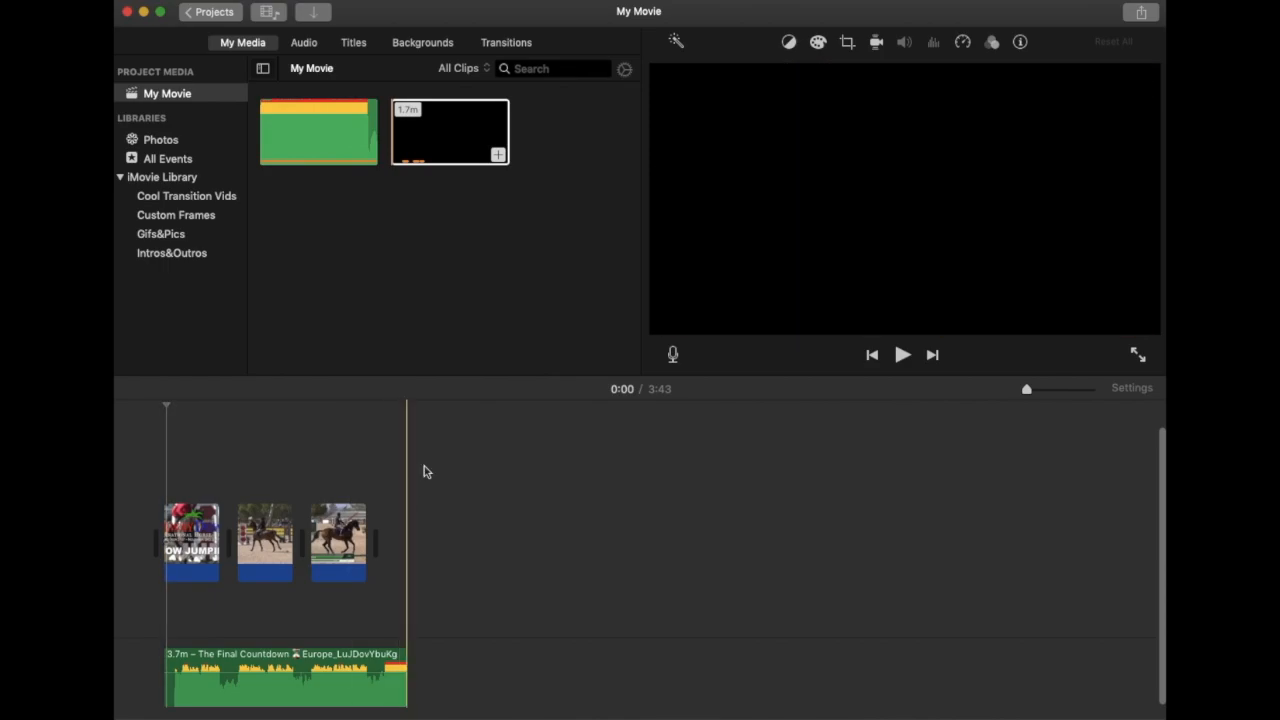